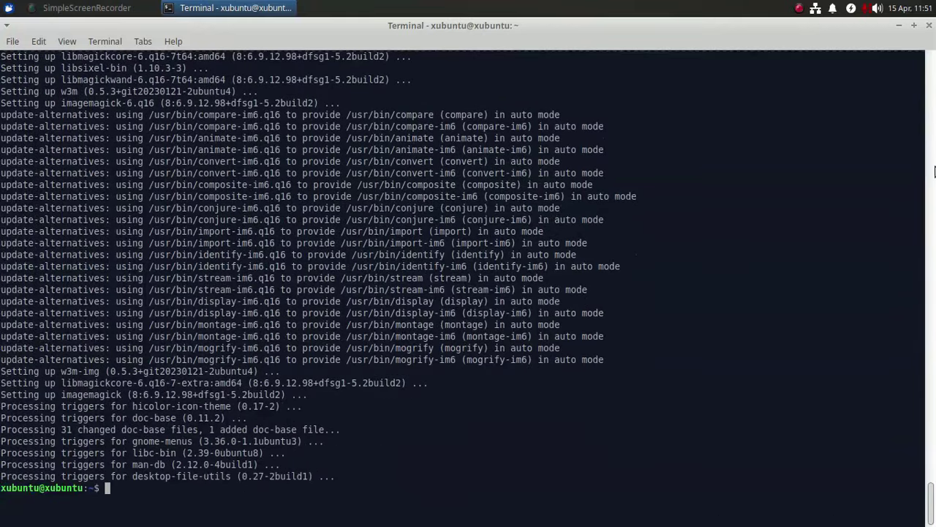
Step: Run neofetch and highlight the kernel, desktop environment, theme and icon details in its output
type("neofetch")
key("Return")
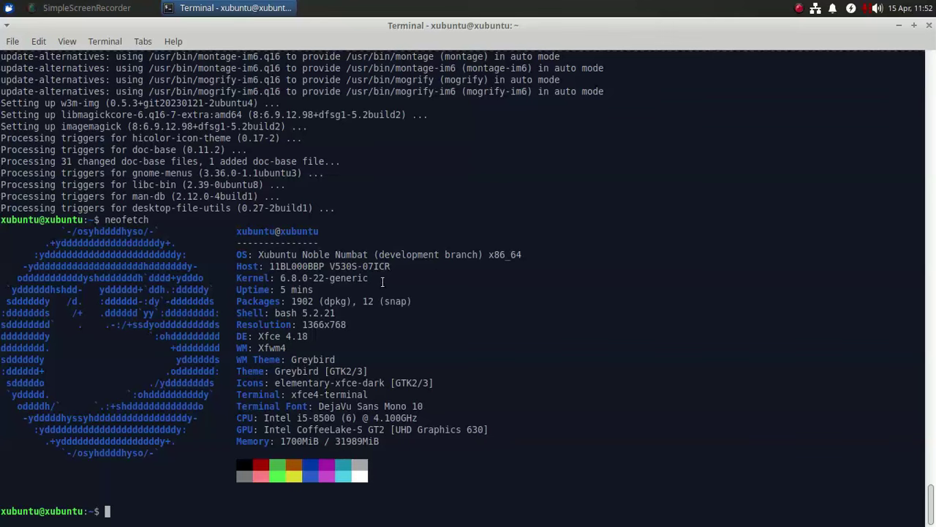
left_click_drag(281, 278, 377, 279)
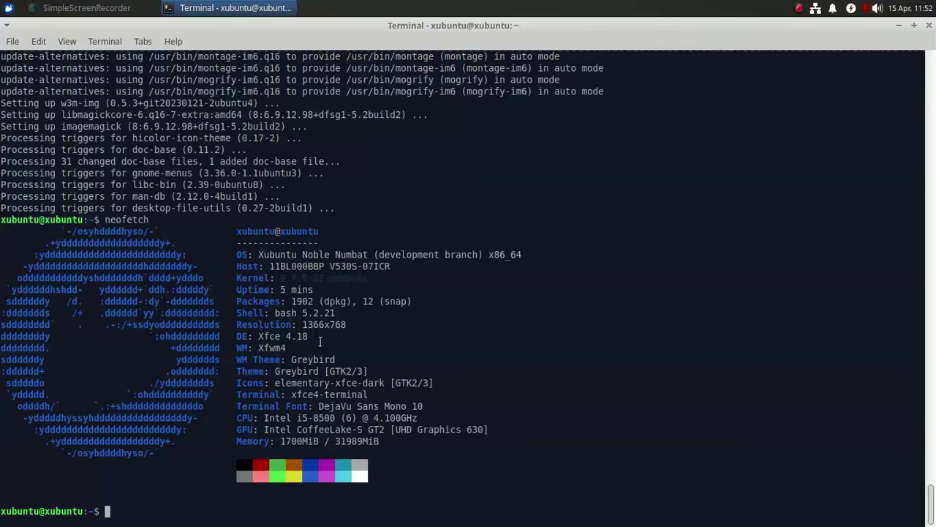
left_click_drag(318, 336, 256, 338)
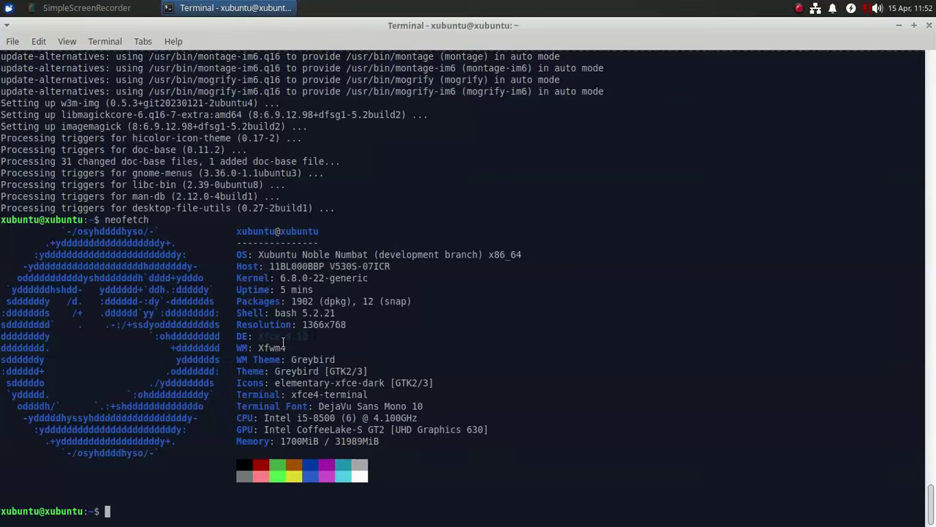
left_click_drag(274, 372, 390, 388)
Step: Check memory usage in human-readable units with free -h, and close the terminal
type("free ")
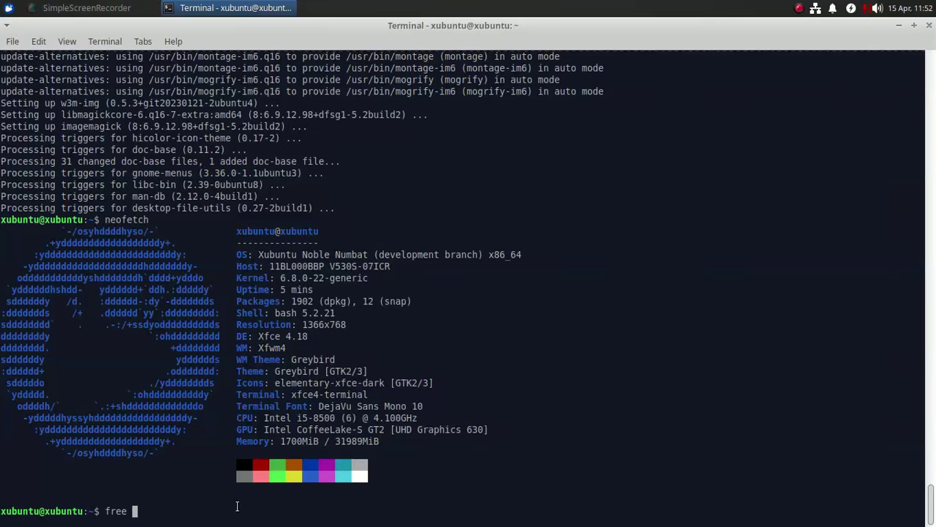
type("-h")
key("Return")
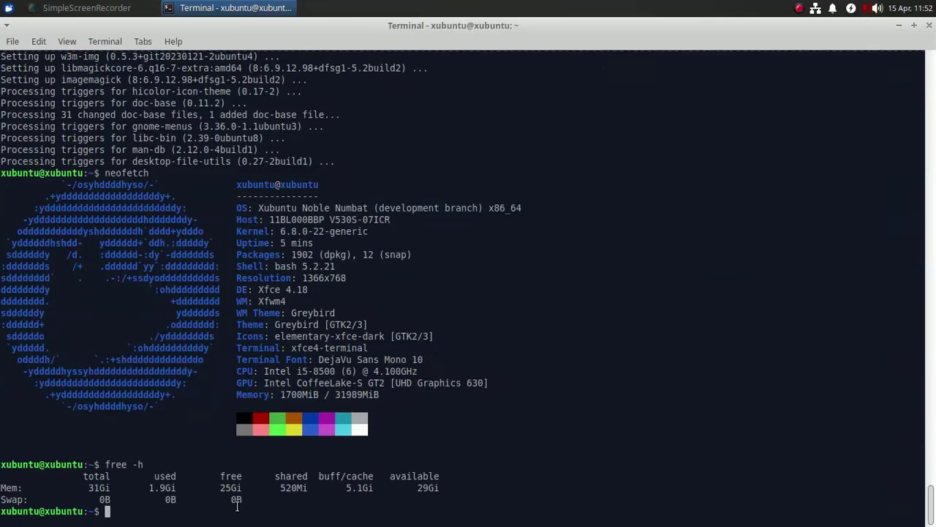
left_click(929, 26)
Step: Inspect the panel's clock, volume and power indicators, including the presentation mode option
left_click(924, 10)
left_click(926, 11)
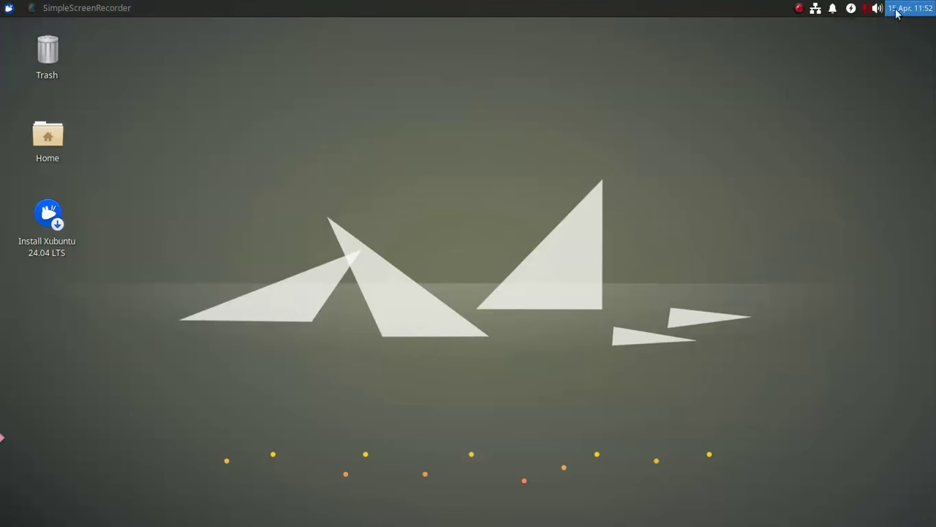
left_click(872, 10)
left_click(872, 9)
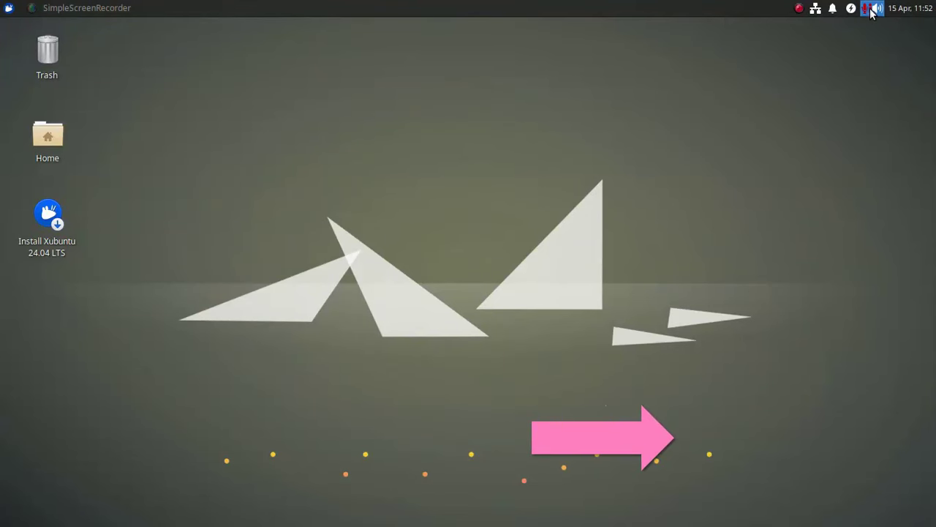
left_click(856, 11)
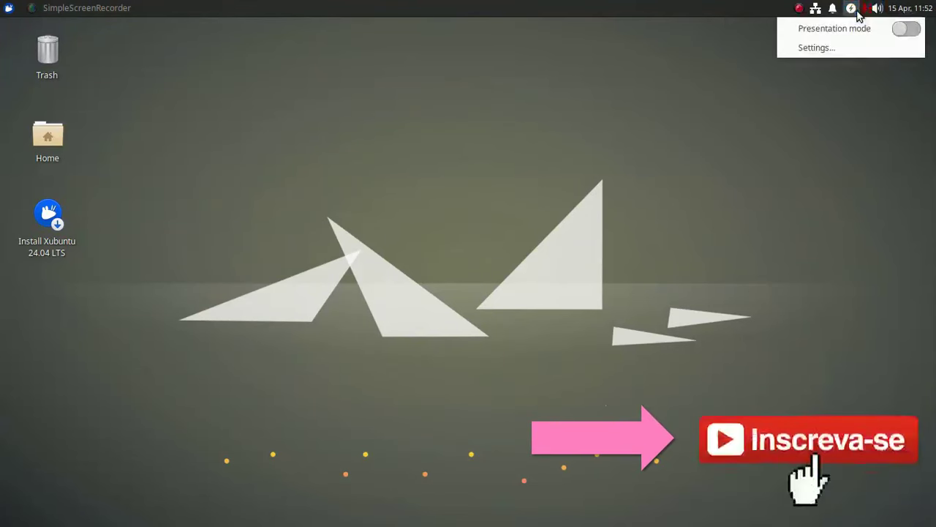
left_click(843, 151)
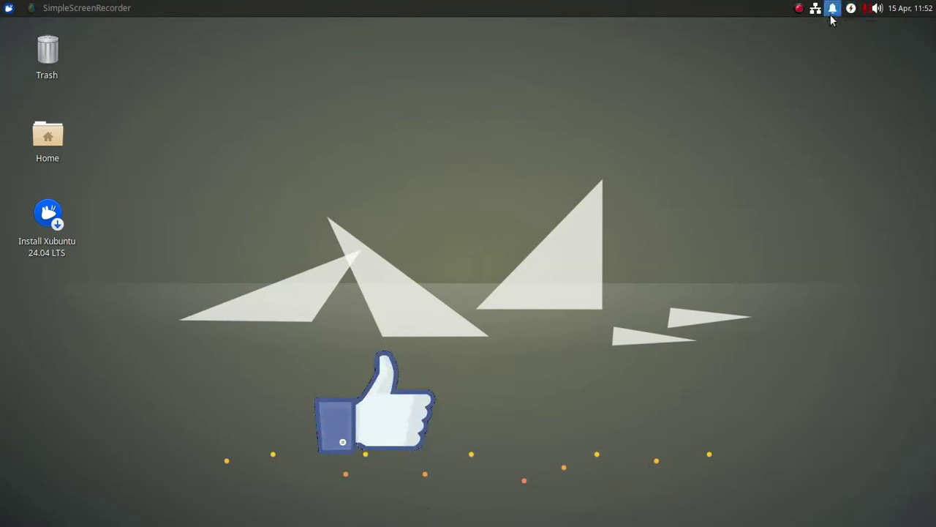
Step: View the notification options and the list of available Wi-Fi networks, leaving both unchanged
left_click(831, 12)
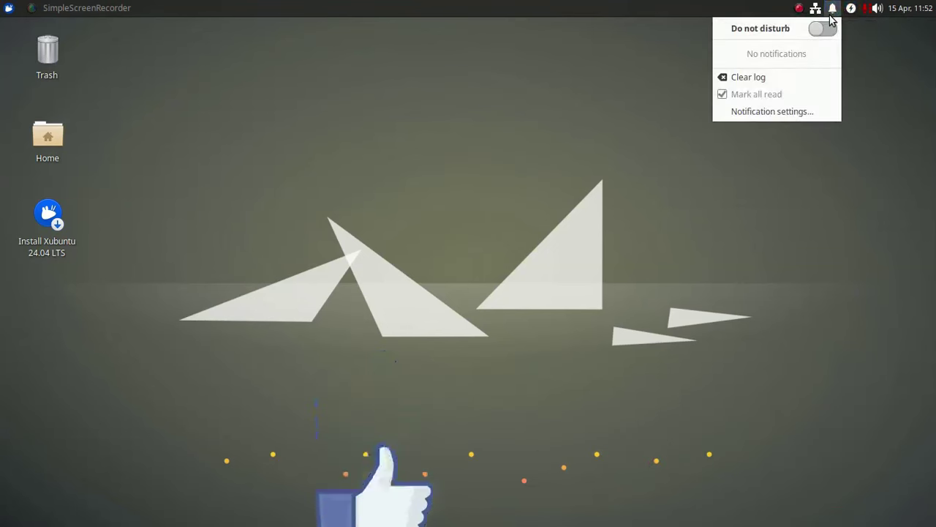
left_click(831, 16)
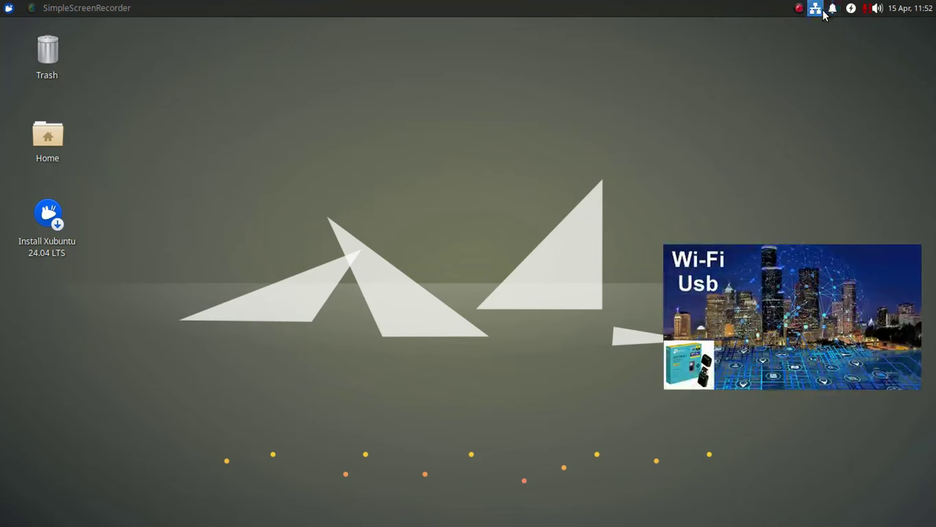
left_click(819, 10)
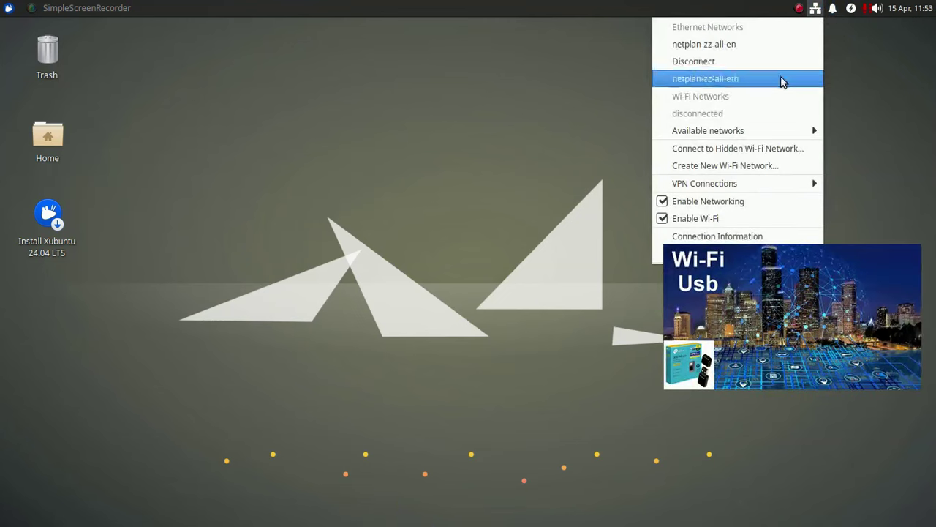
mouse_move(768, 132)
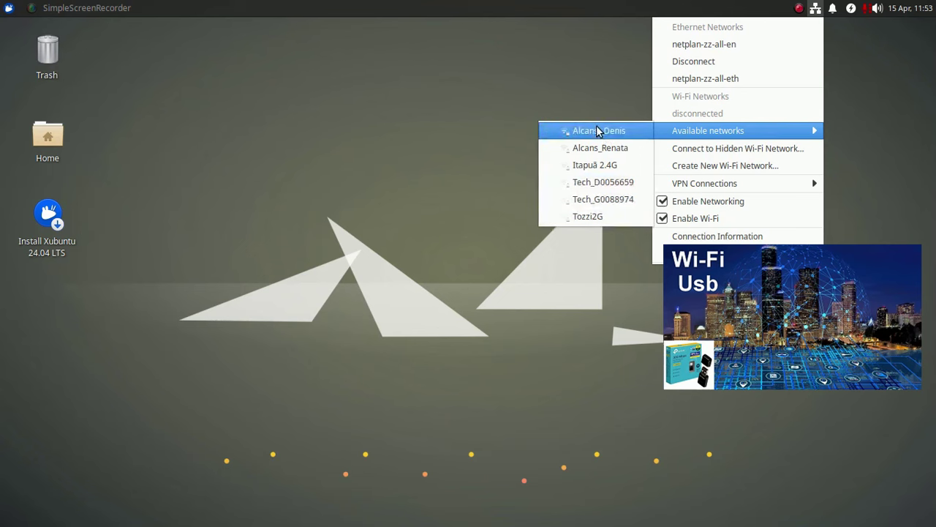
left_click(591, 24)
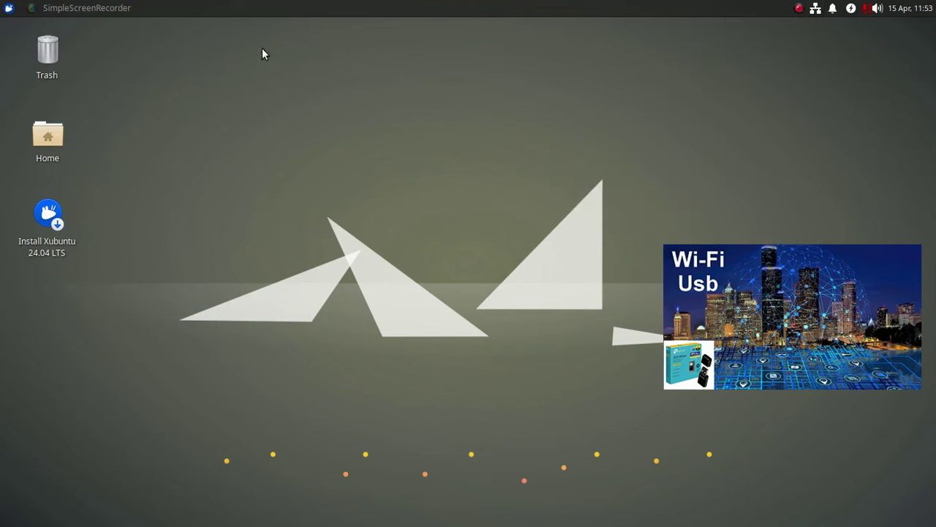
Step: Look through the wallpapers of the backdrops folder in the desktop settings, and close the dialog
right_click(221, 46)
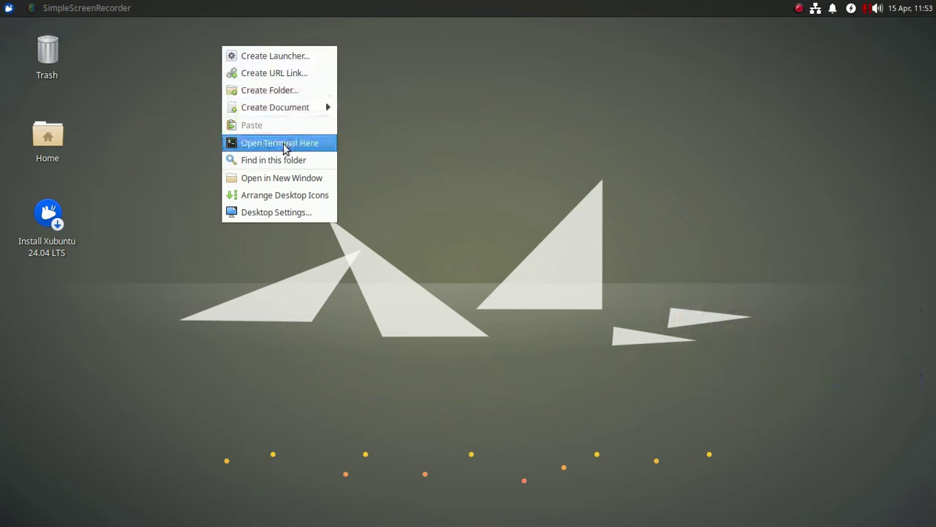
left_click(278, 216)
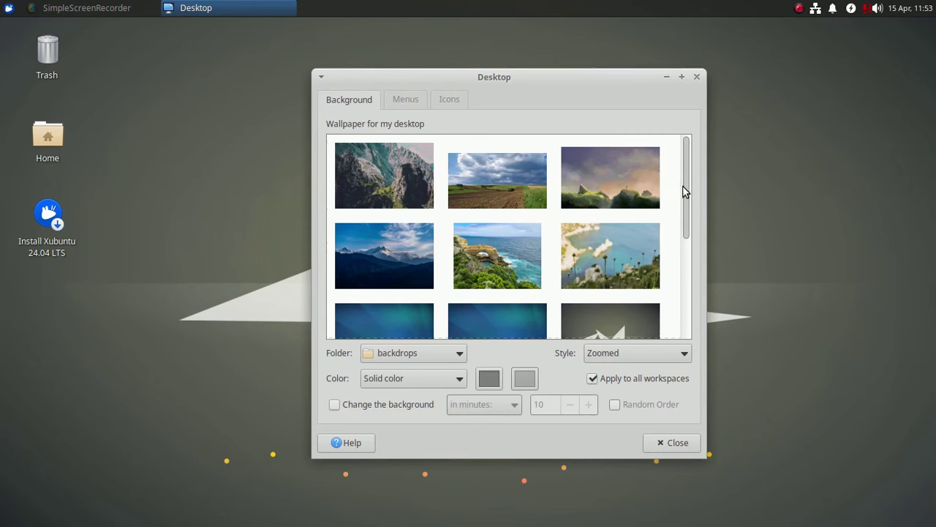
left_click_drag(685, 191, 679, 309)
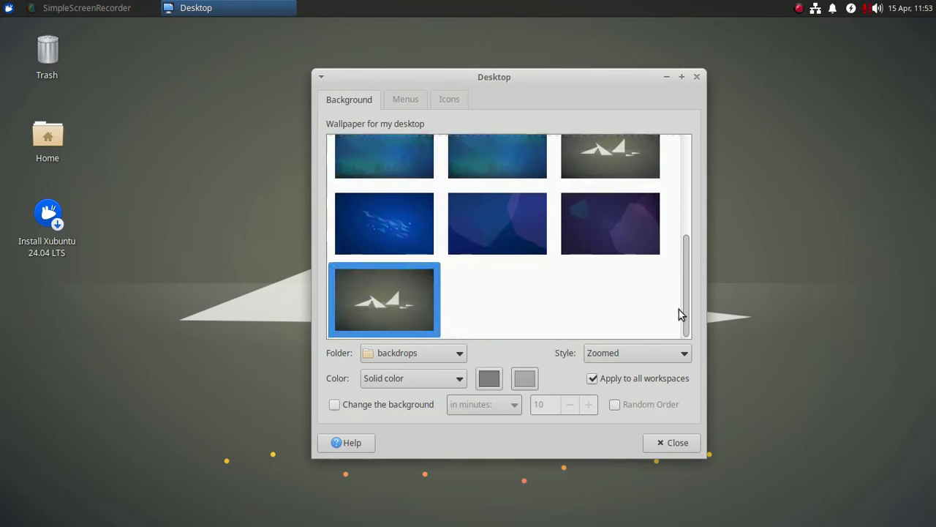
left_click(670, 443)
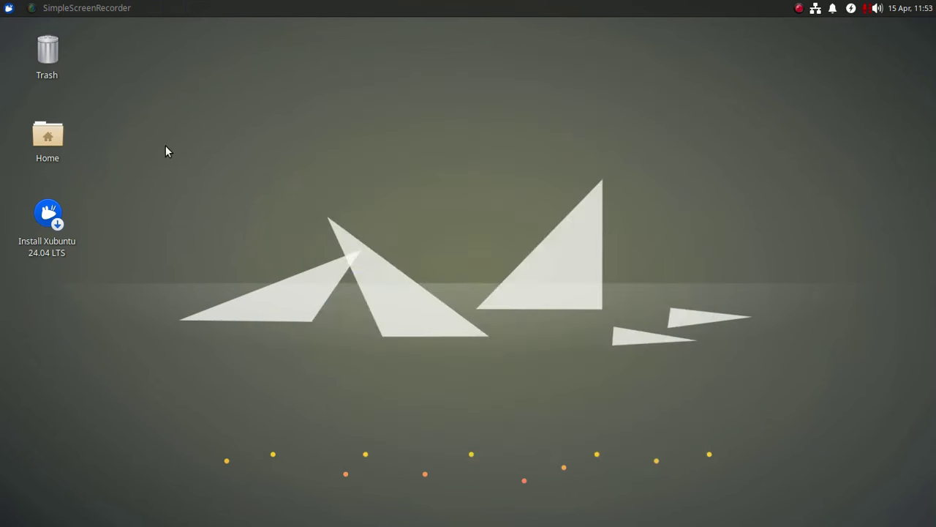
Step: Examine the installed applications category by category, from Accessories through Games, Graphics, Internet, Multimedia and Office to Settings
left_click(10, 8)
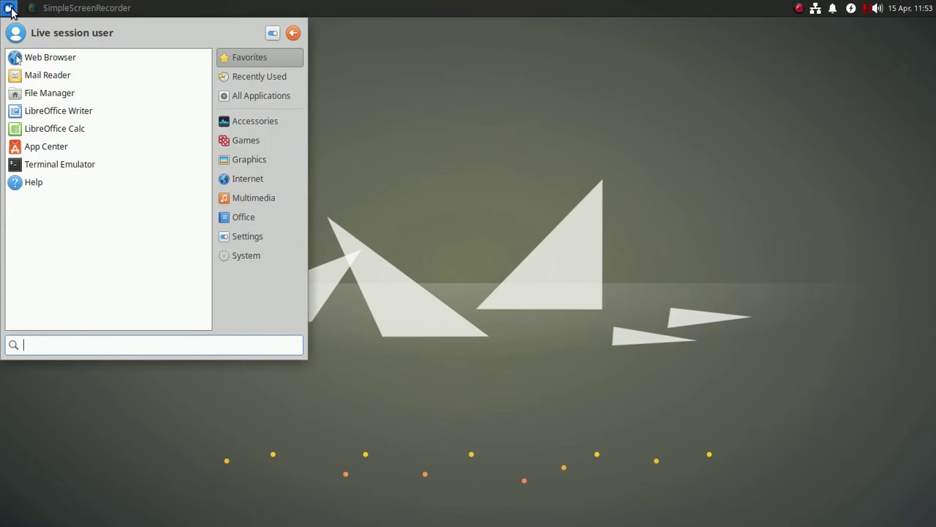
left_click(255, 125)
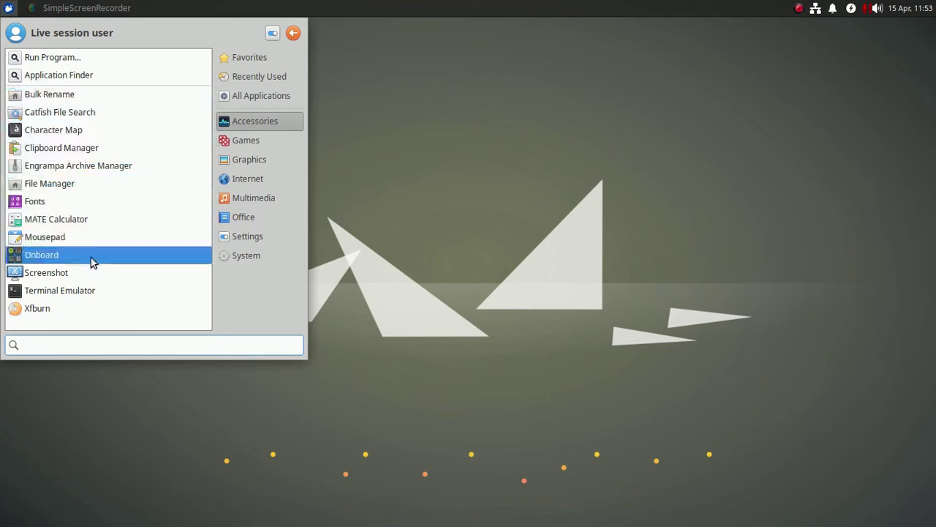
left_click(257, 144)
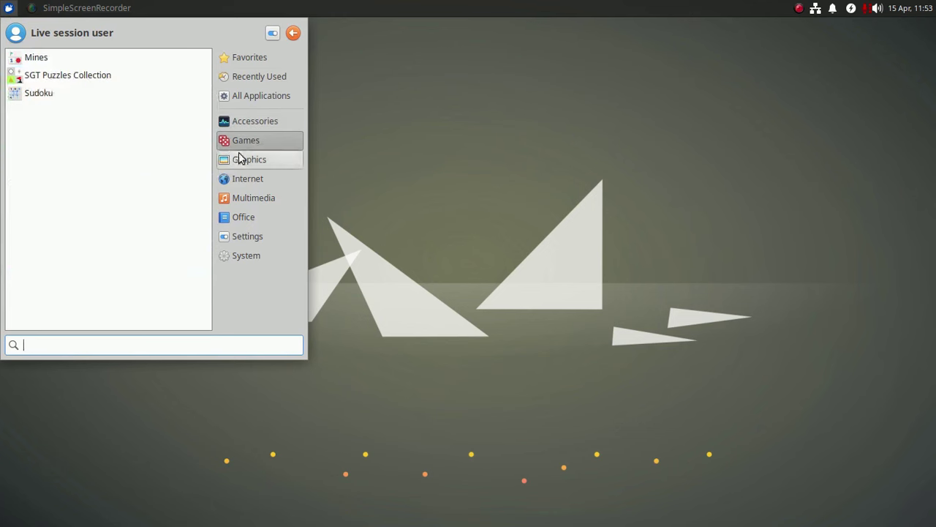
left_click(238, 158)
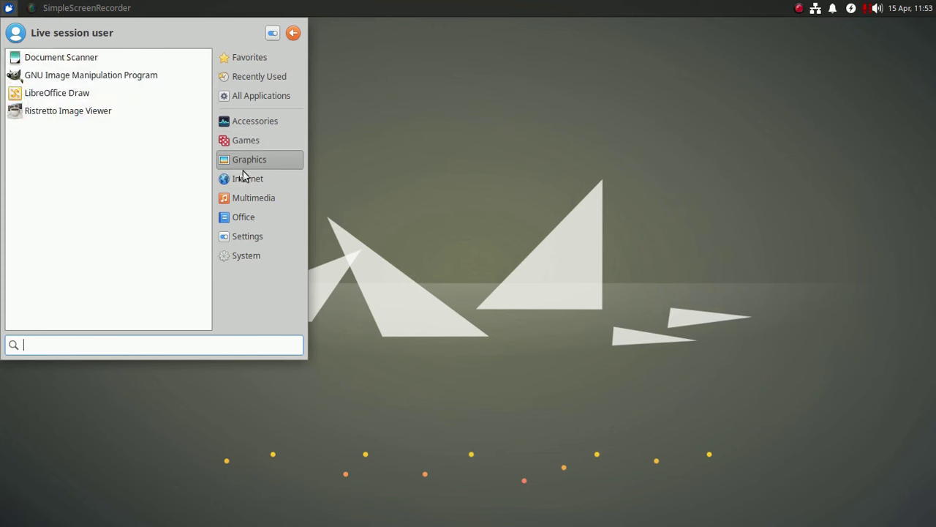
left_click(250, 175)
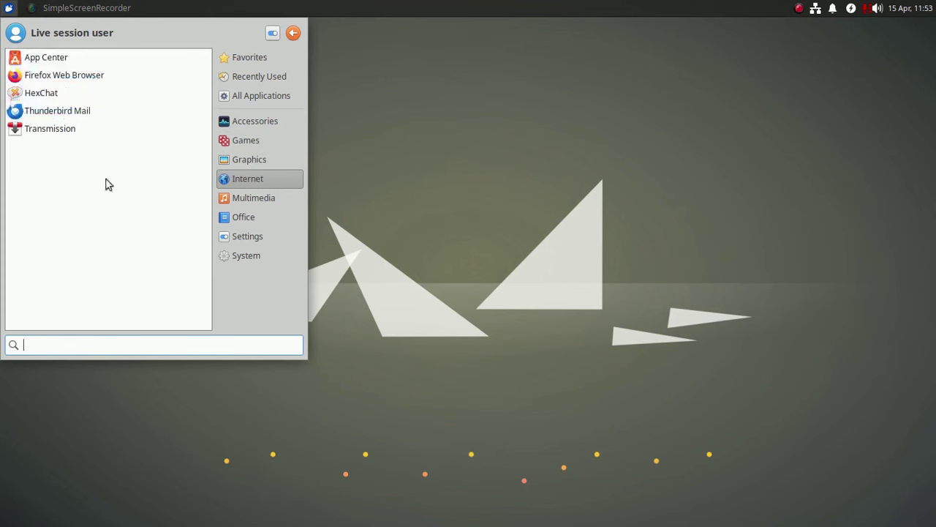
left_click(252, 197)
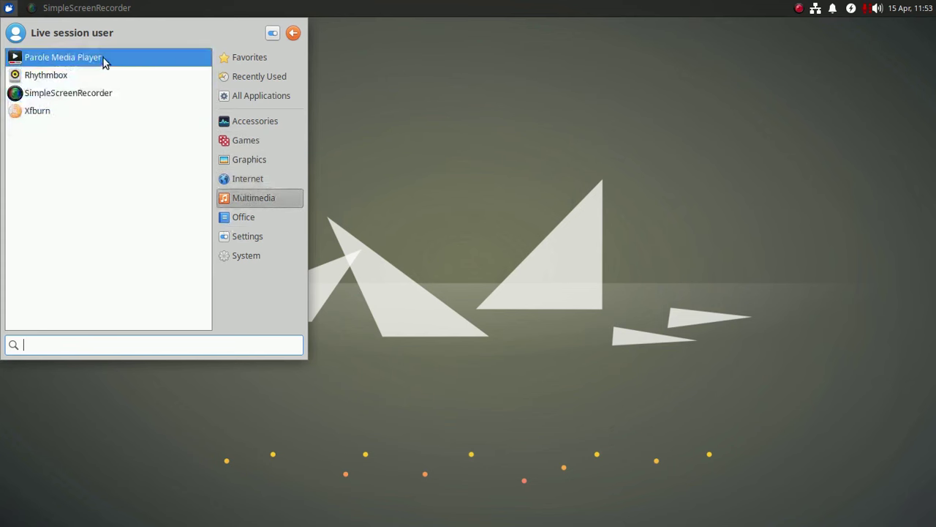
left_click(250, 216)
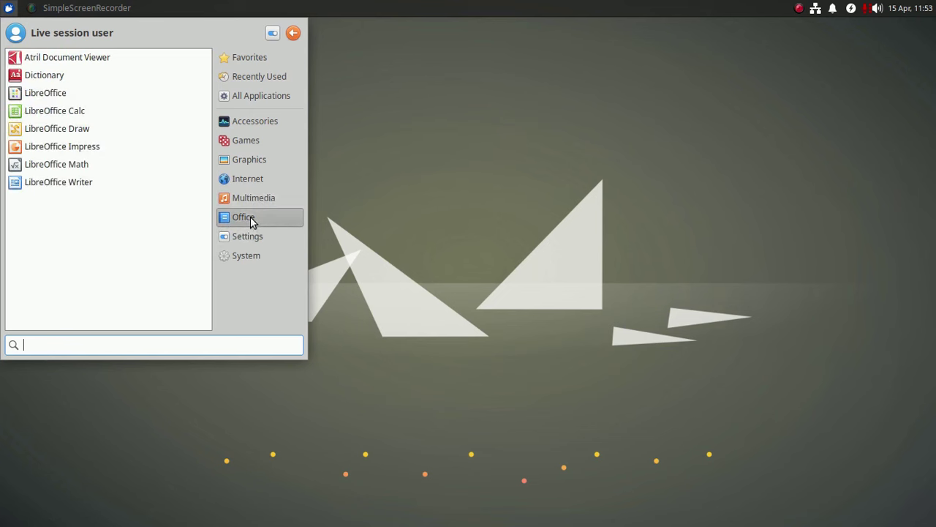
left_click(252, 237)
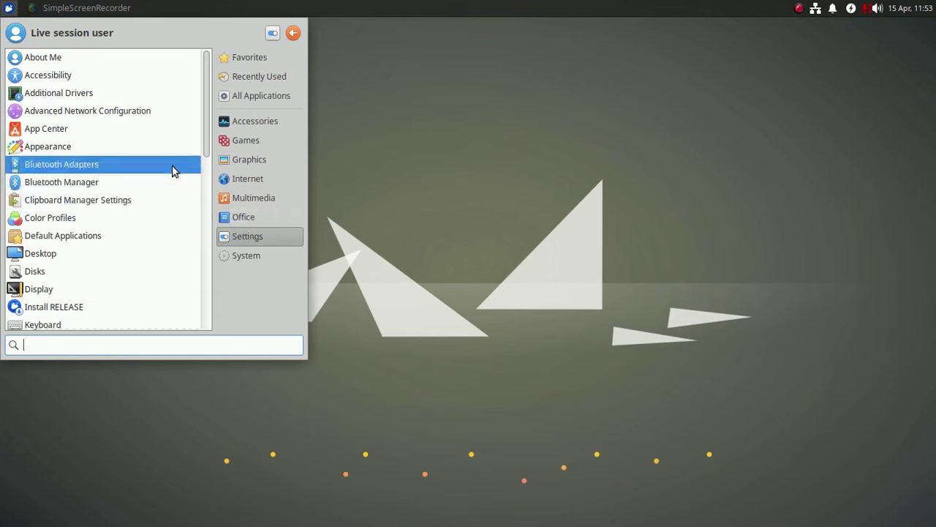
scroll(150, 91, "down", 5)
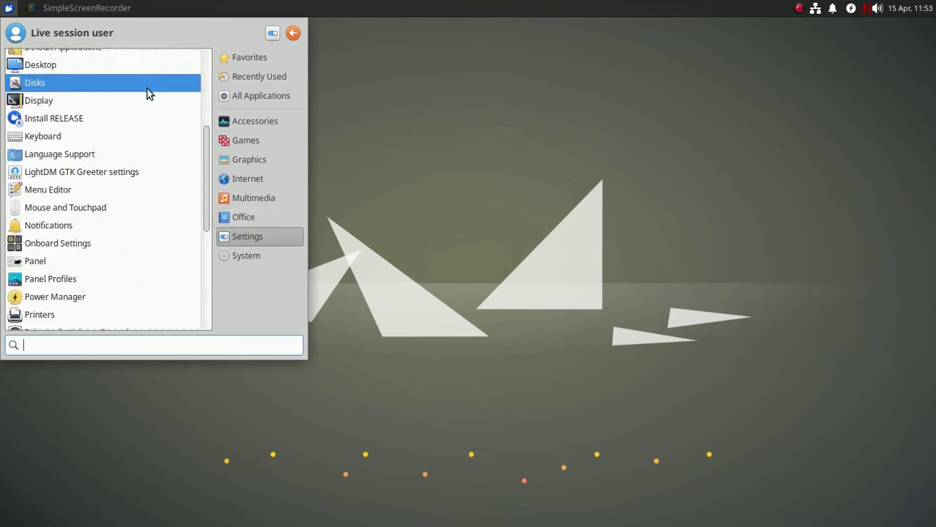
scroll(149, 91, "up", 5)
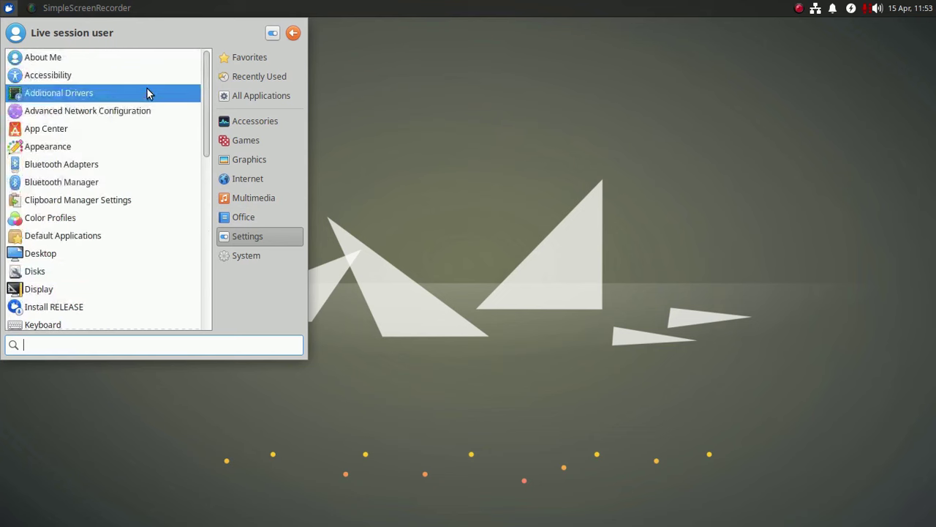
Step: Launch App Center and look through its Explore page down to the list of categories
left_click(75, 128)
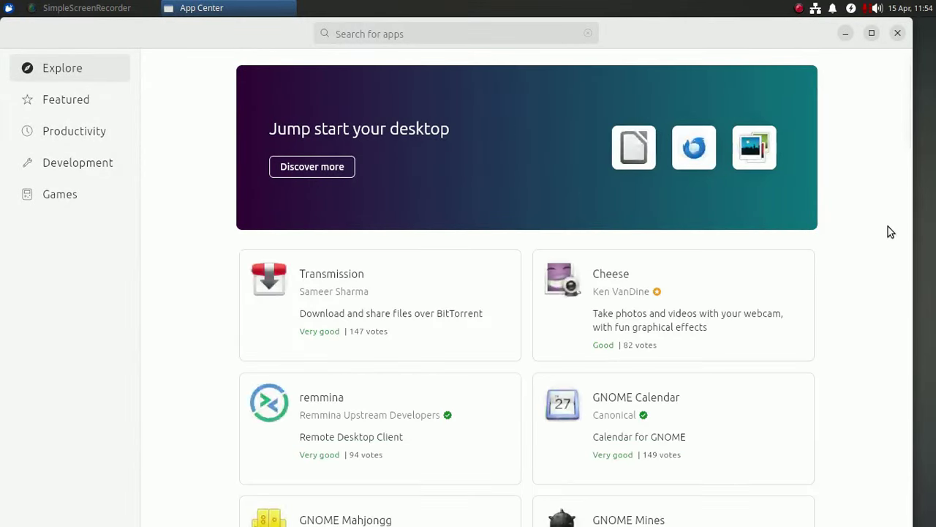
scroll(850, 251, "down", 5)
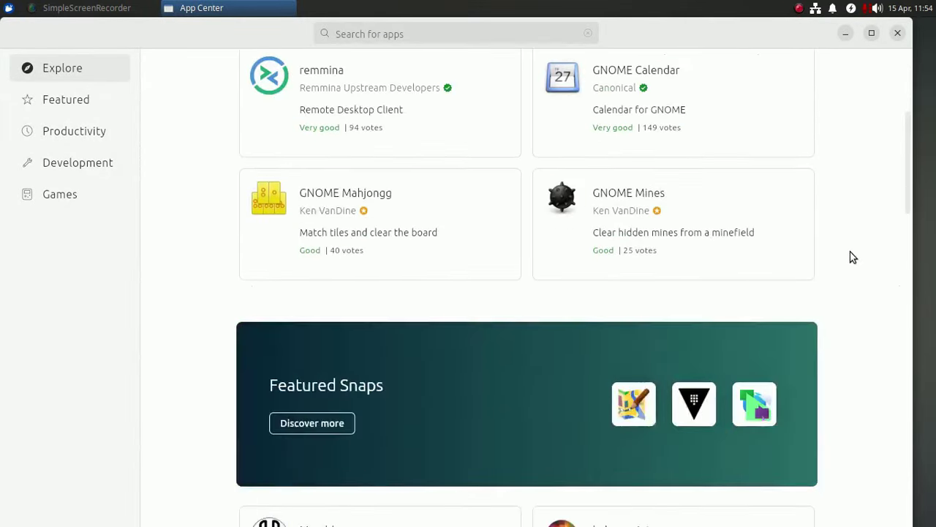
scroll(850, 256, "down", 10)
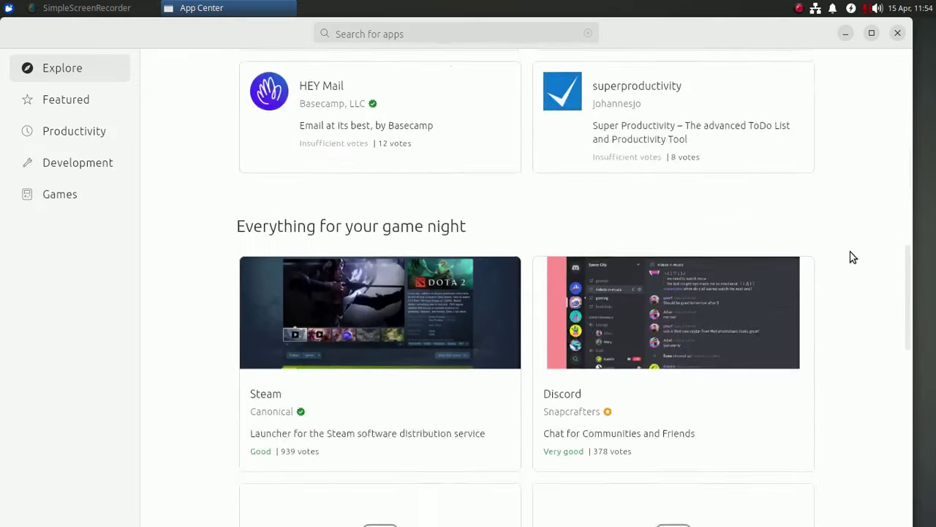
scroll(850, 256, "down", 7)
scroll(850, 256, "down", 2)
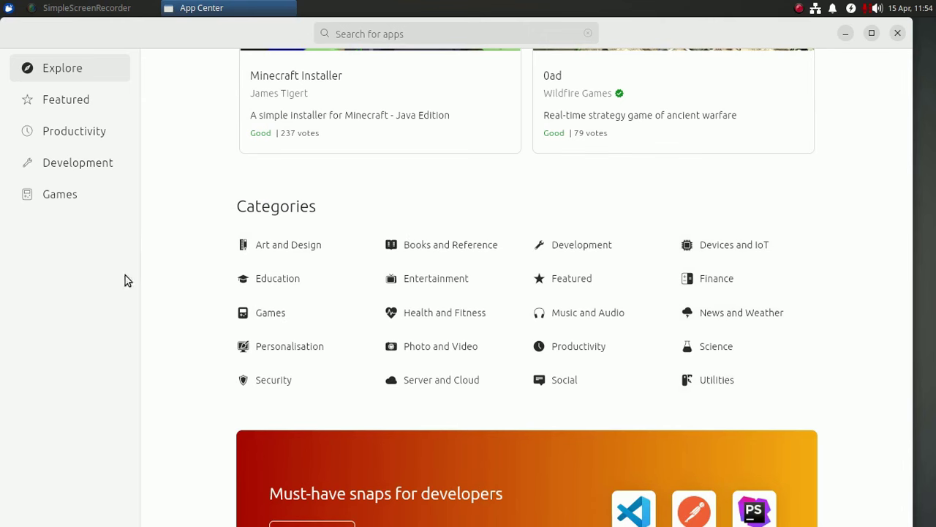
Step: Browse App Center's Games section through the top games to the featured titles
left_click(63, 199)
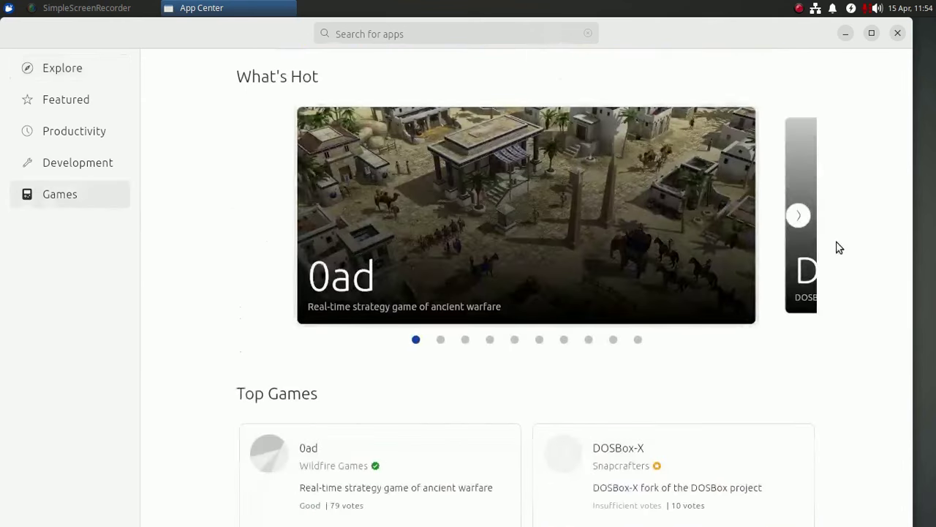
scroll(863, 244, "down", 5)
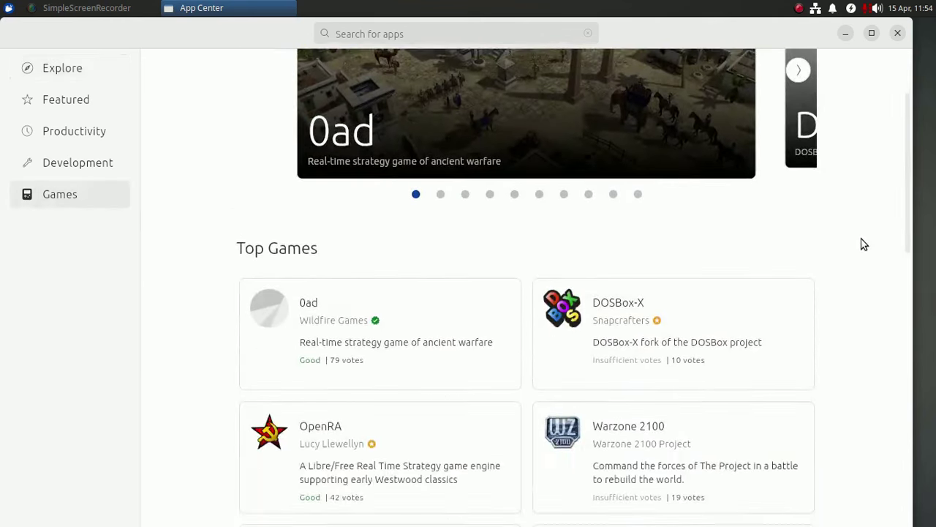
scroll(864, 245, "down", 12)
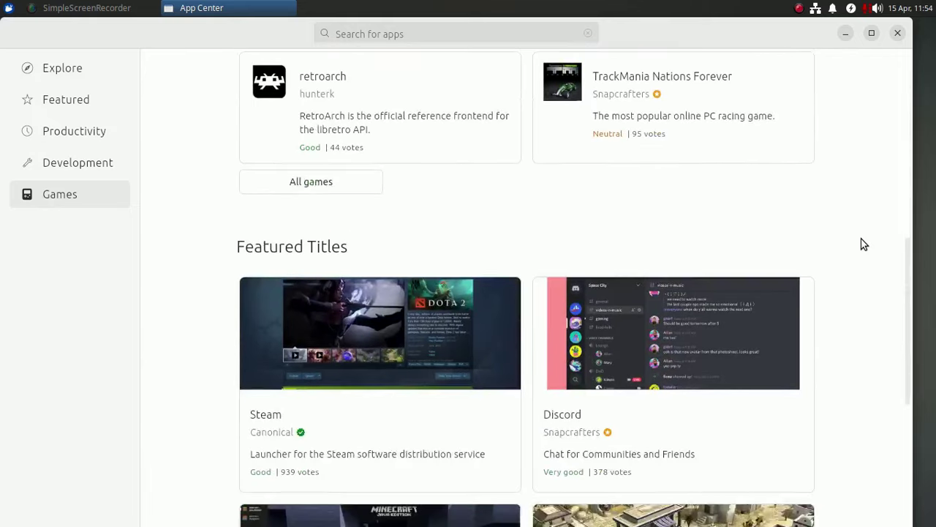
Step: Browse App Center's Games section from the featured titles down to the app bundles, and close App Center
scroll(864, 244, "down", 12)
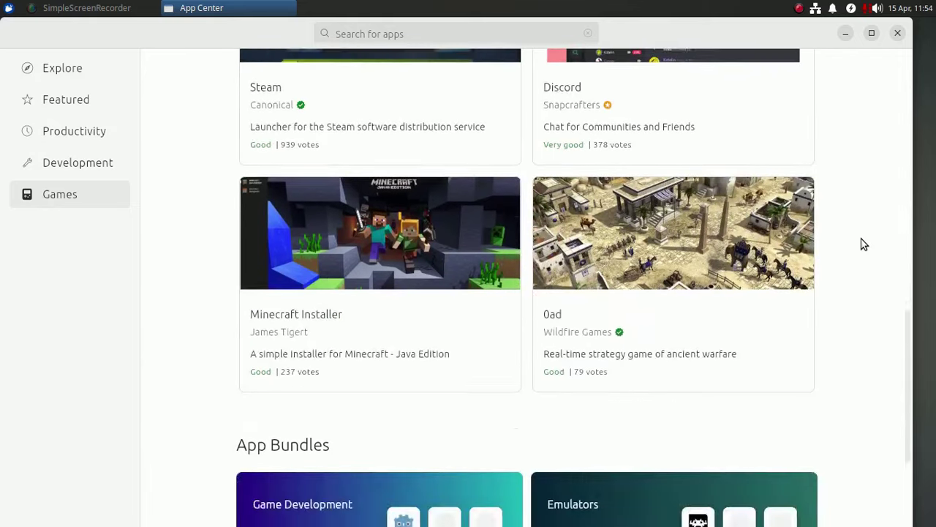
scroll(864, 244, "down", 7)
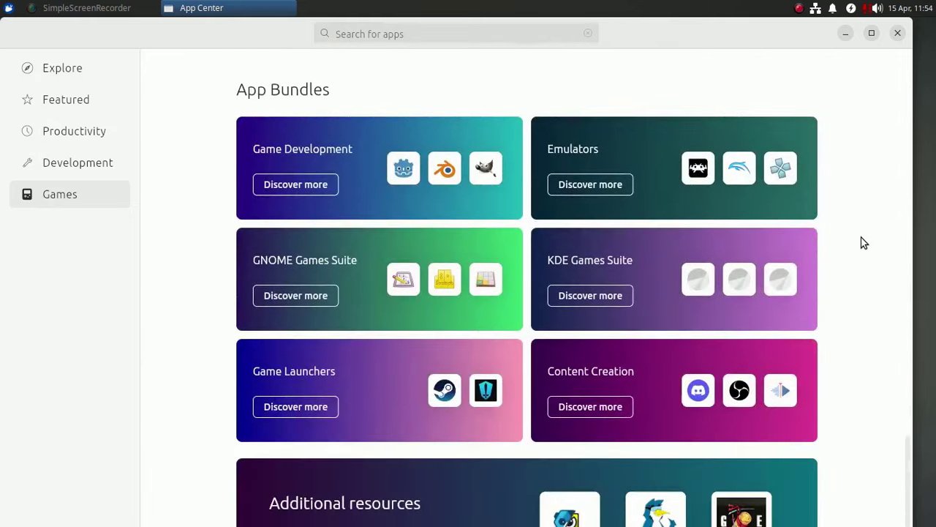
left_click(896, 33)
Step: Open the Appearance settings, try the Numix and Greybird styles, and apply Greybird-dark
left_click(8, 8)
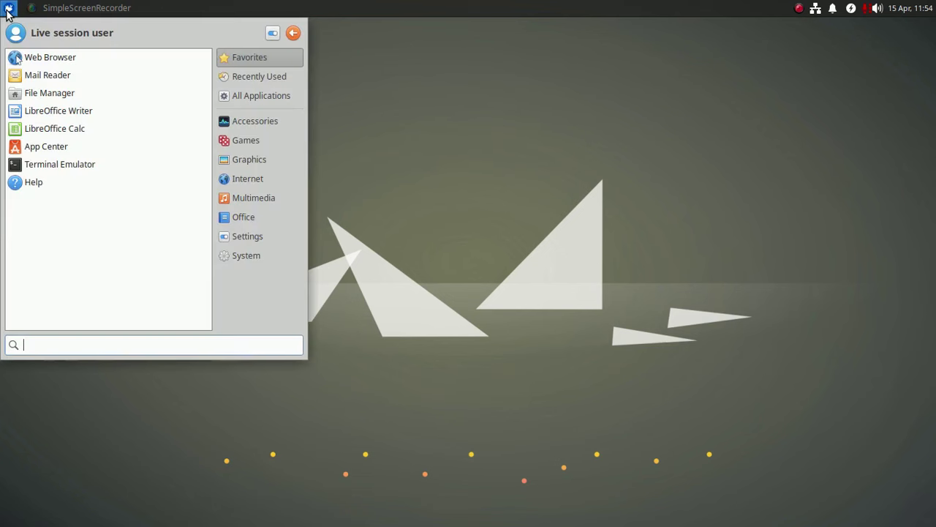
left_click(253, 240)
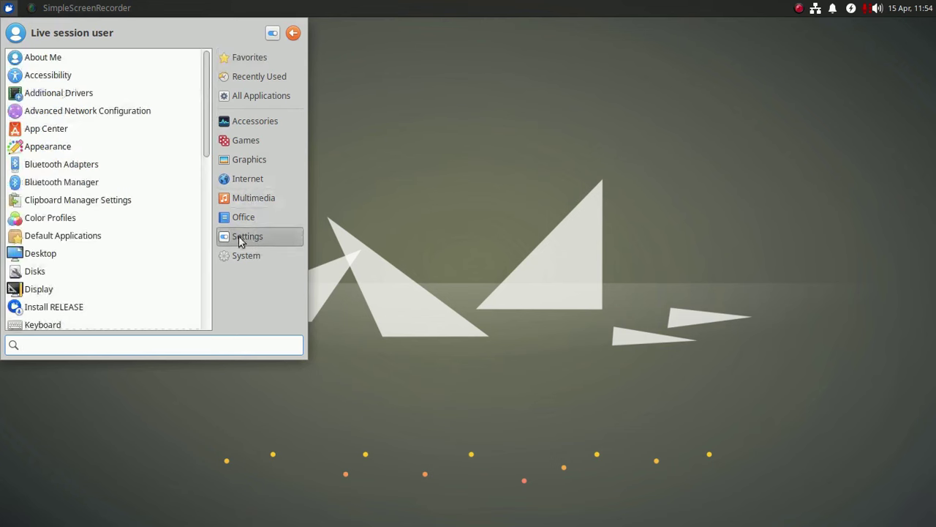
left_click(97, 150)
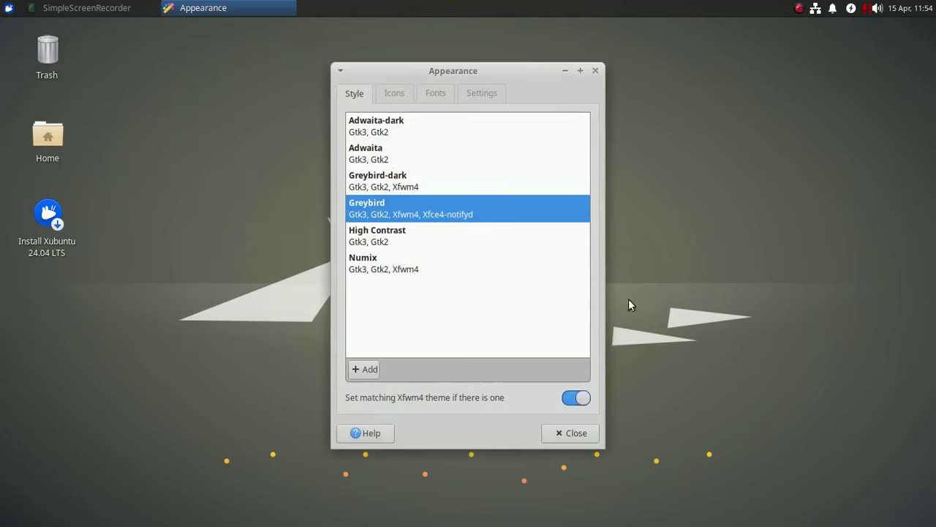
left_click(386, 266)
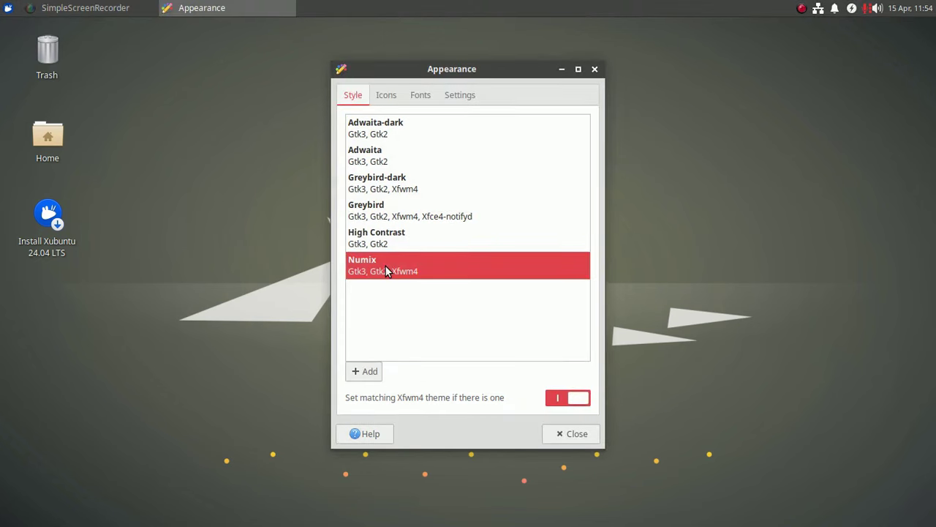
left_click(378, 210)
left_click(378, 182)
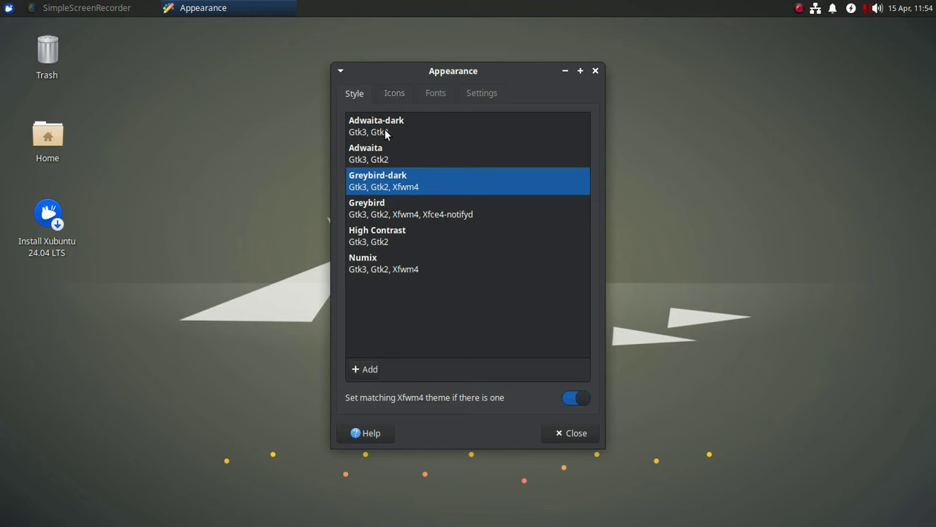
Step: Look through the icon themes, font options and general settings of the Appearance dialog, and close it
left_click(394, 94)
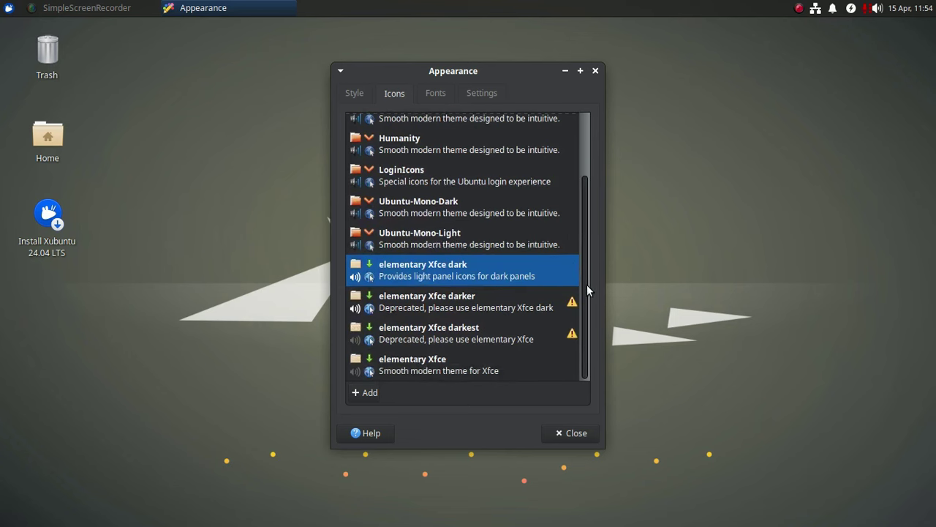
left_click_drag(587, 269, 558, 145)
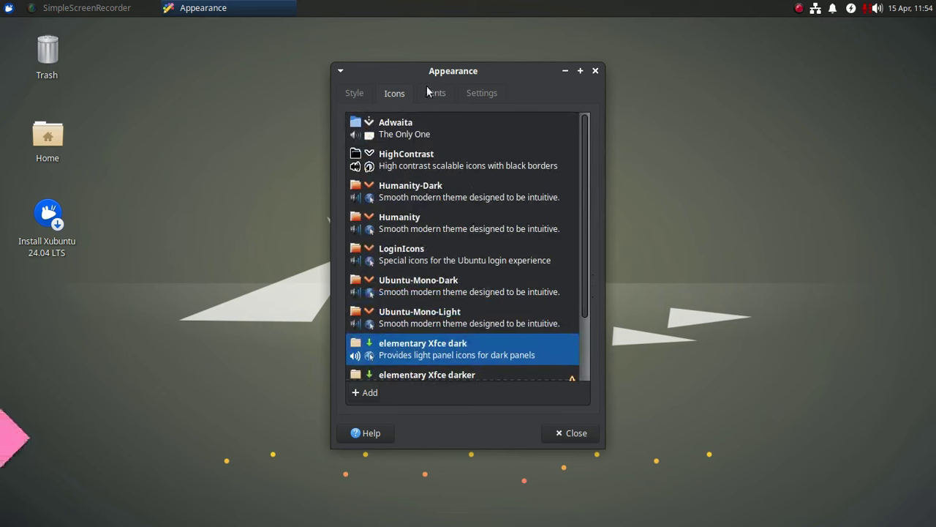
left_click(428, 91)
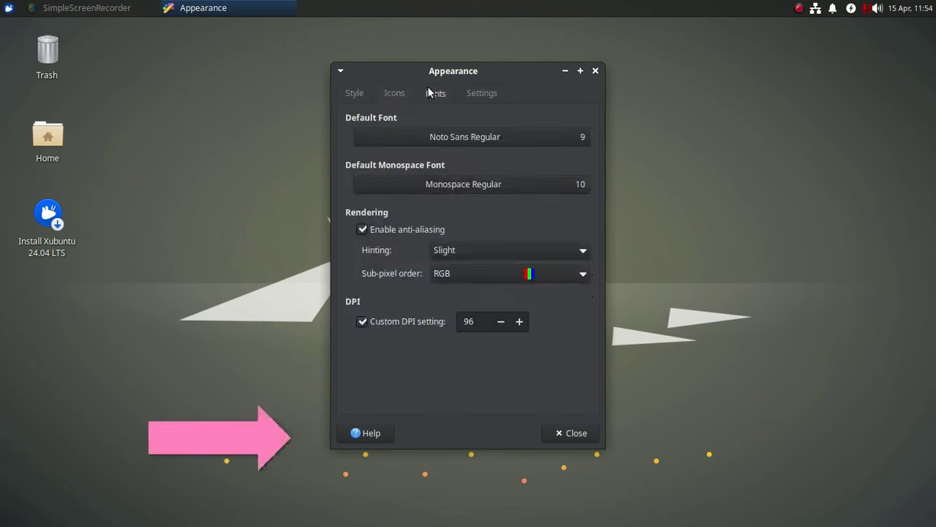
left_click(486, 93)
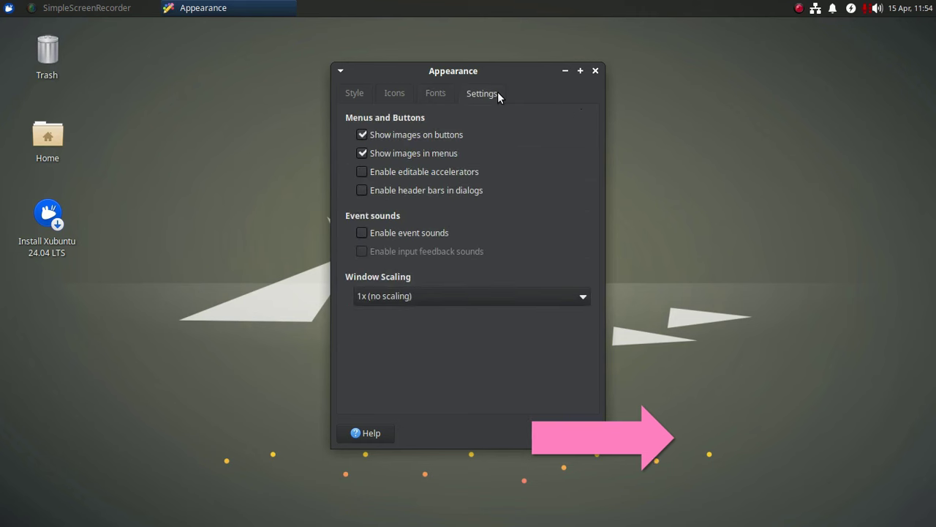
left_click(594, 69)
Step: Open the Home folder from the desktop, maximize the file manager window and widen its side pane
double_click(47, 128)
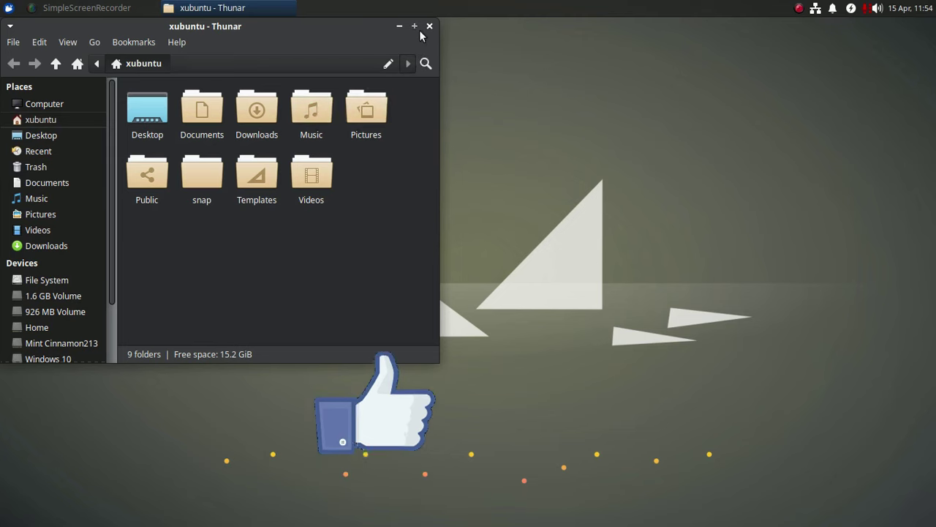
left_click(415, 27)
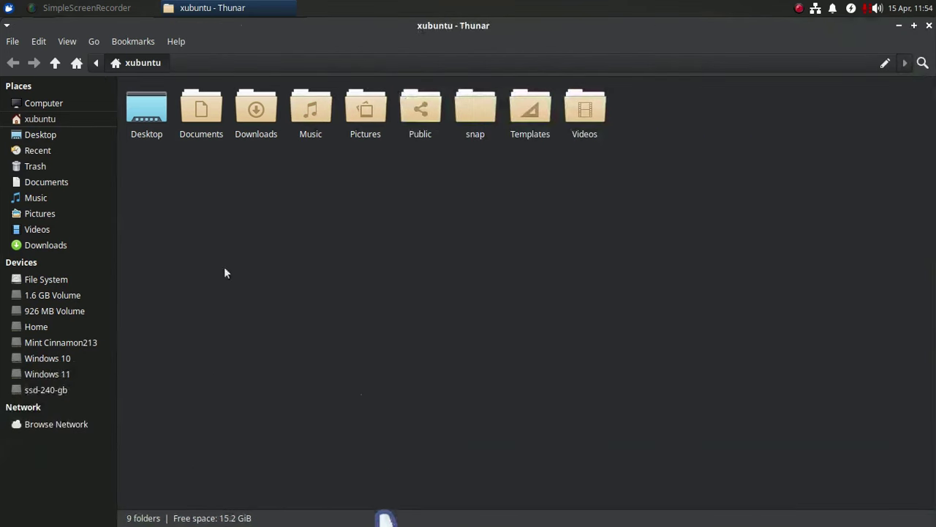
left_click_drag(122, 258, 166, 259)
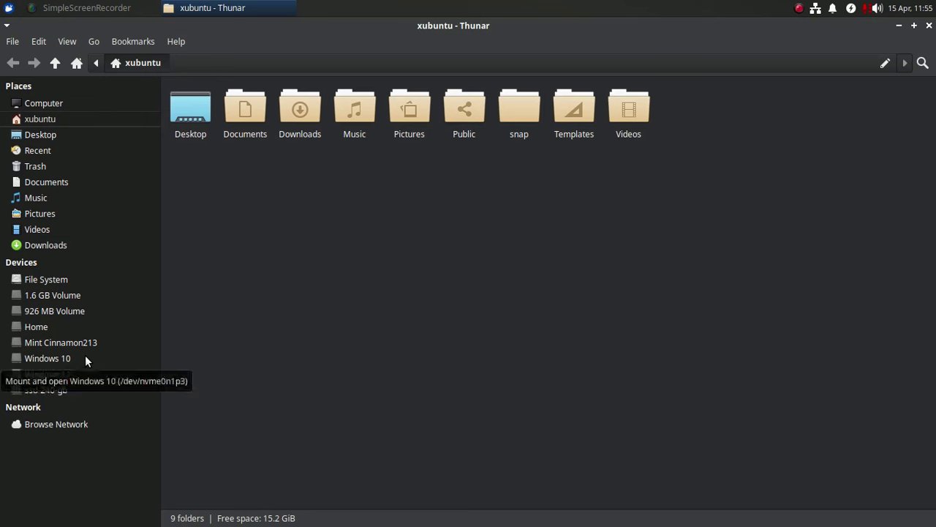
Step: Mount the Home volume and open its mint13 folder, down through Documentos to _Testes-Som-Appimage
left_click(38, 328)
double_click(205, 114)
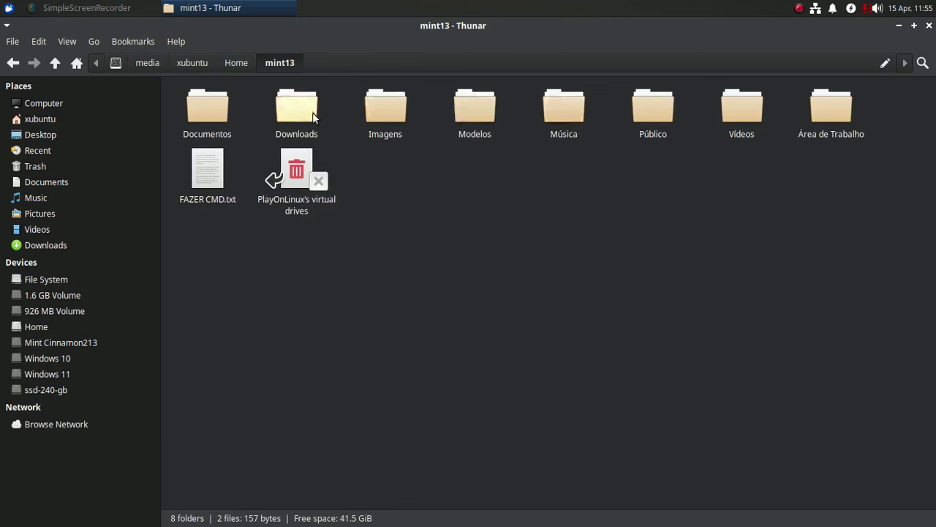
double_click(198, 113)
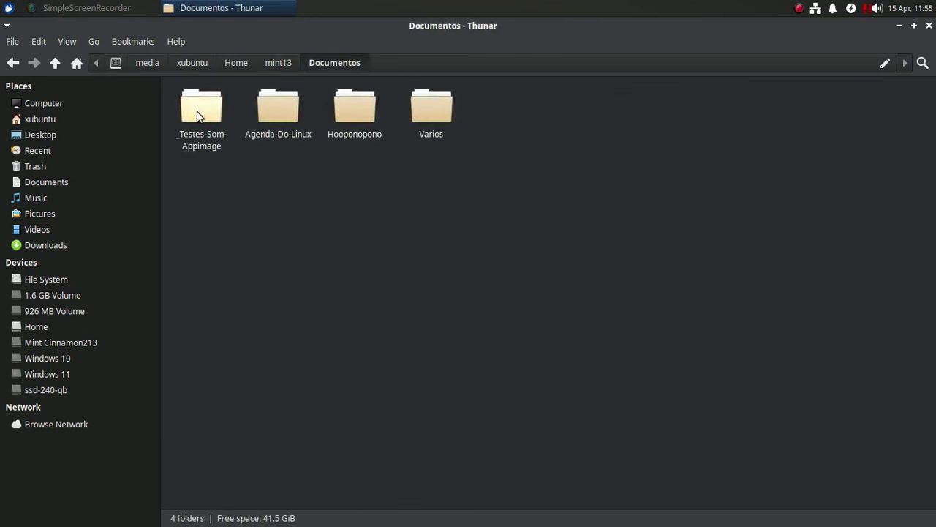
double_click(198, 114)
Step: Play the video Apowersoft para Gravar a tela do Celular.mp4, check the volume control, and close the player
right_click(204, 117)
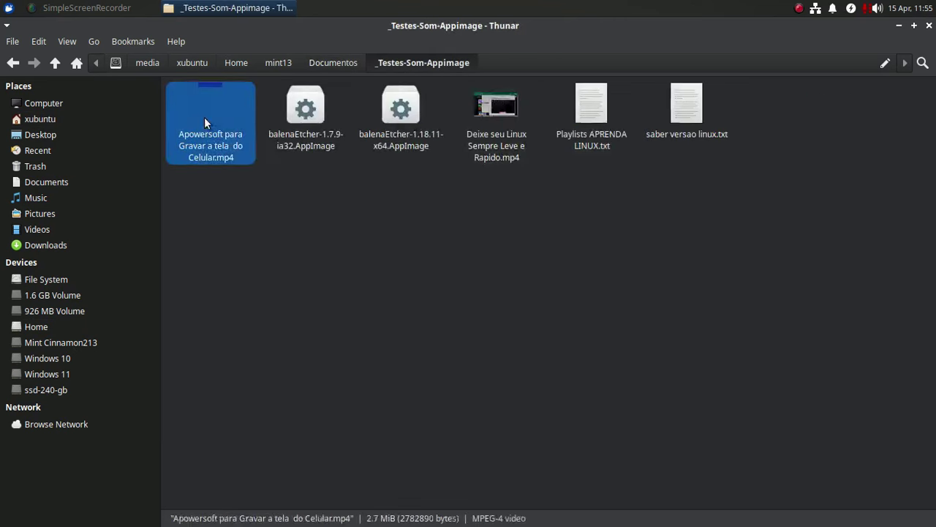
left_click(248, 130)
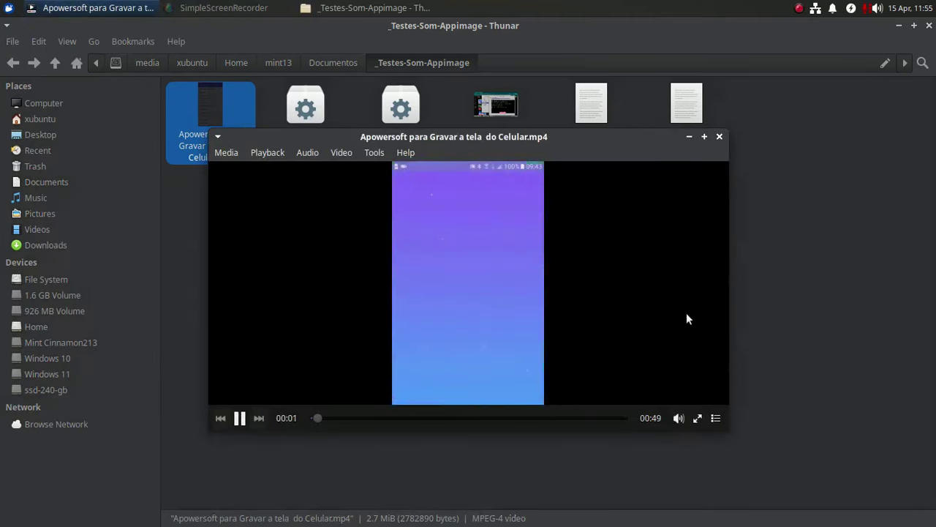
left_click(679, 422)
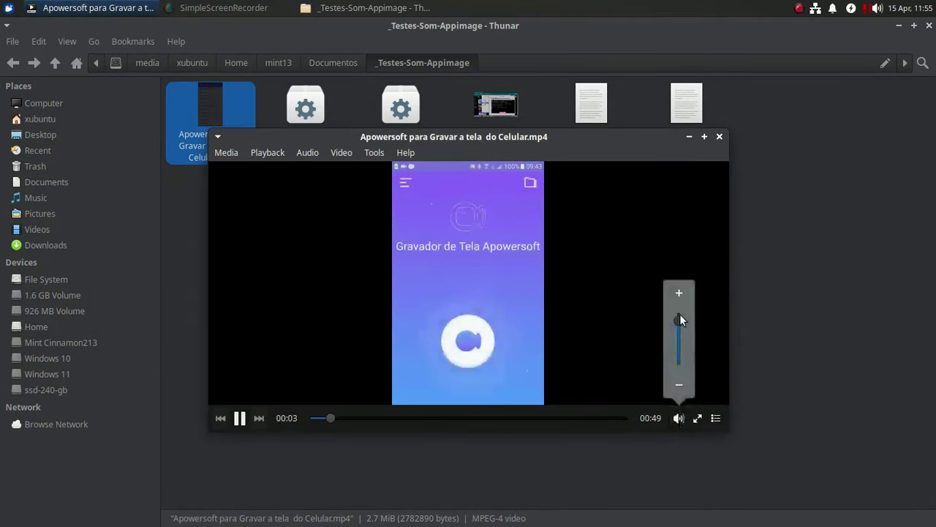
left_click(673, 149)
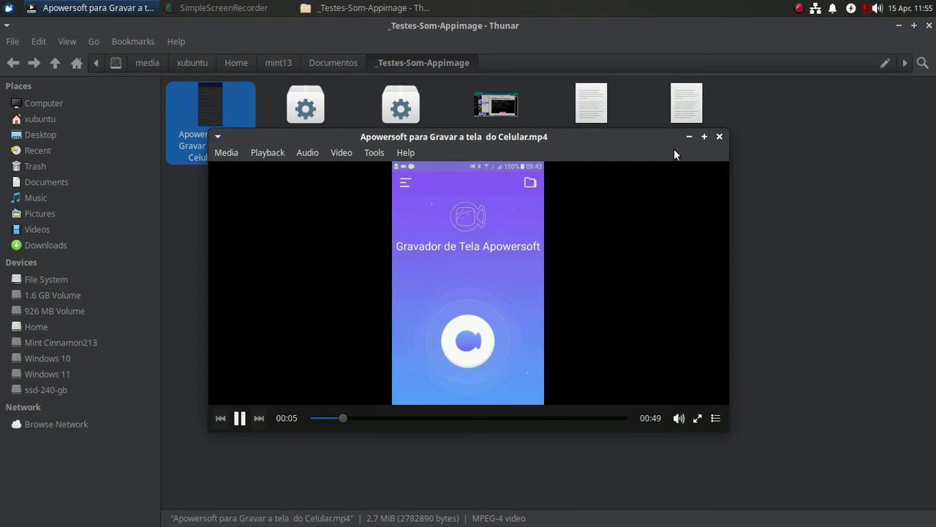
left_click(717, 138)
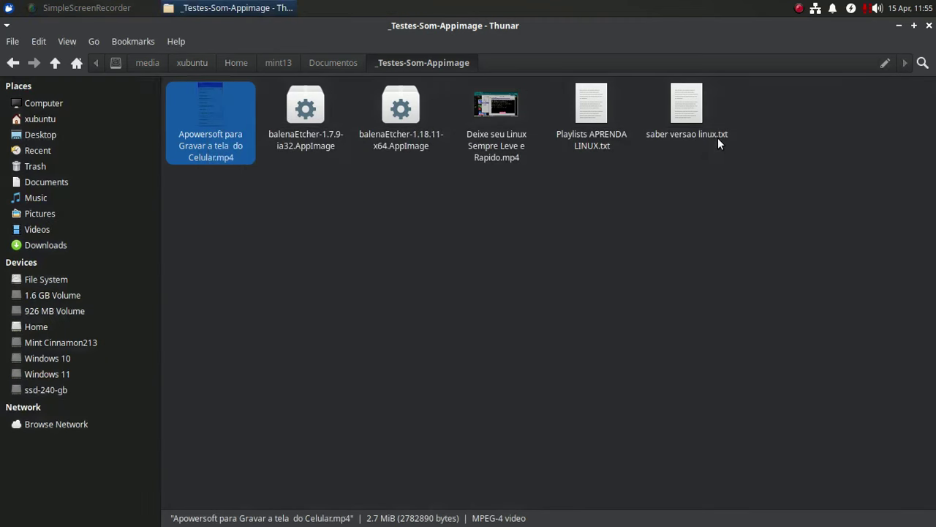
Step: Try to run balenaEtcher-1.18.11-x64.AppImage, and inspect its file properties through to the execution permissions
right_click(405, 123)
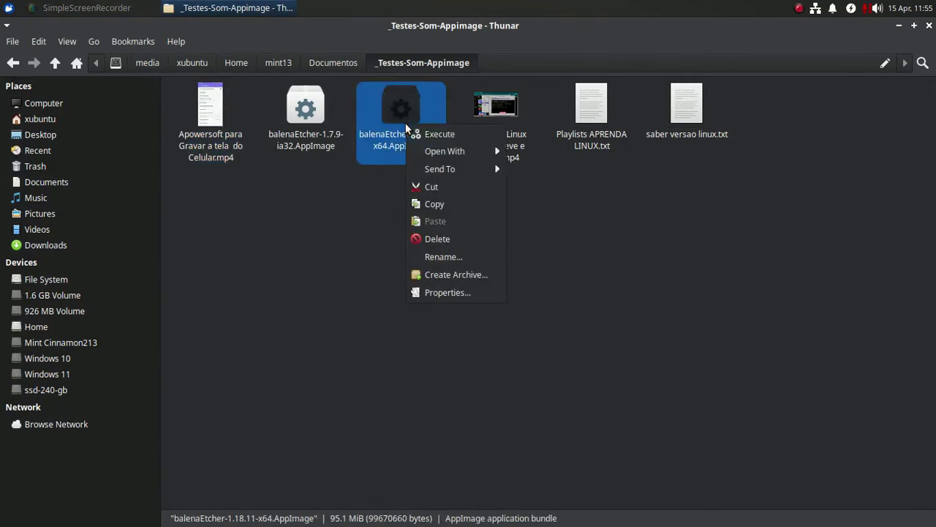
left_click(446, 135)
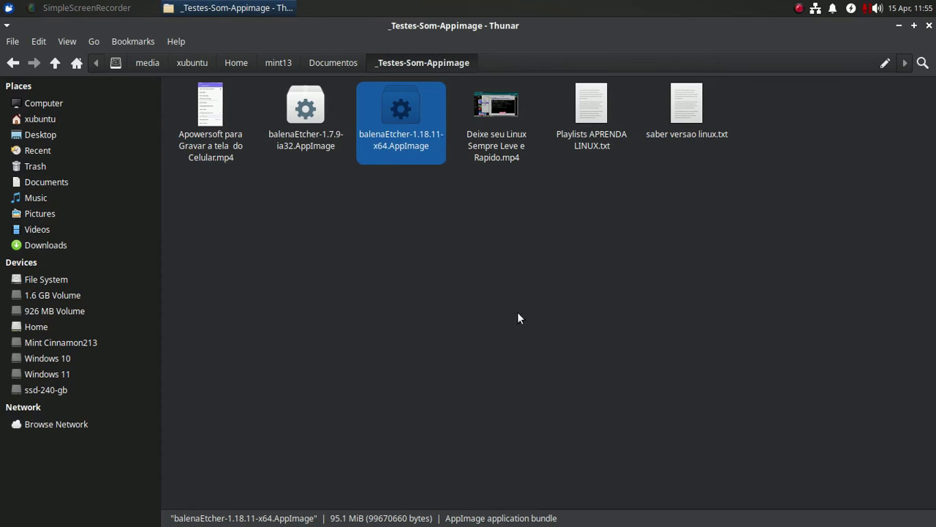
right_click(417, 139)
left_click(437, 308)
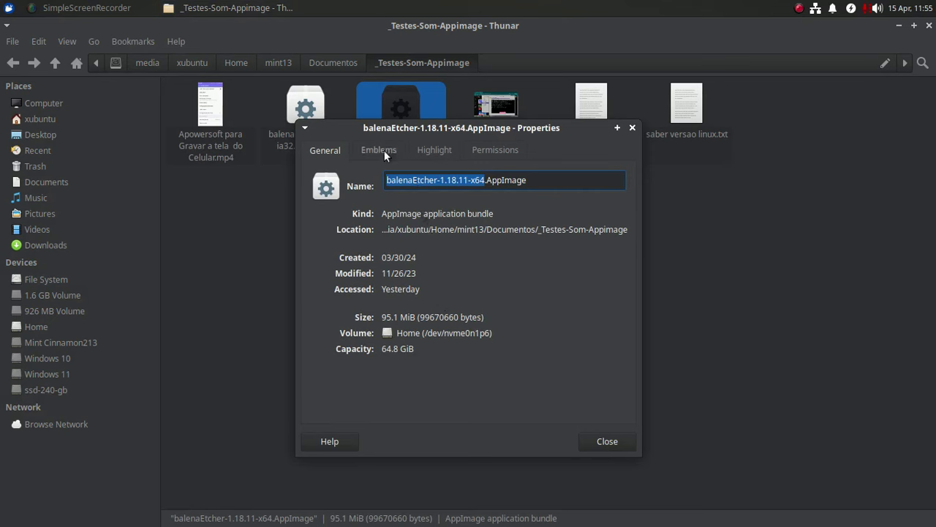
left_click(384, 150)
left_click(446, 147)
left_click(502, 147)
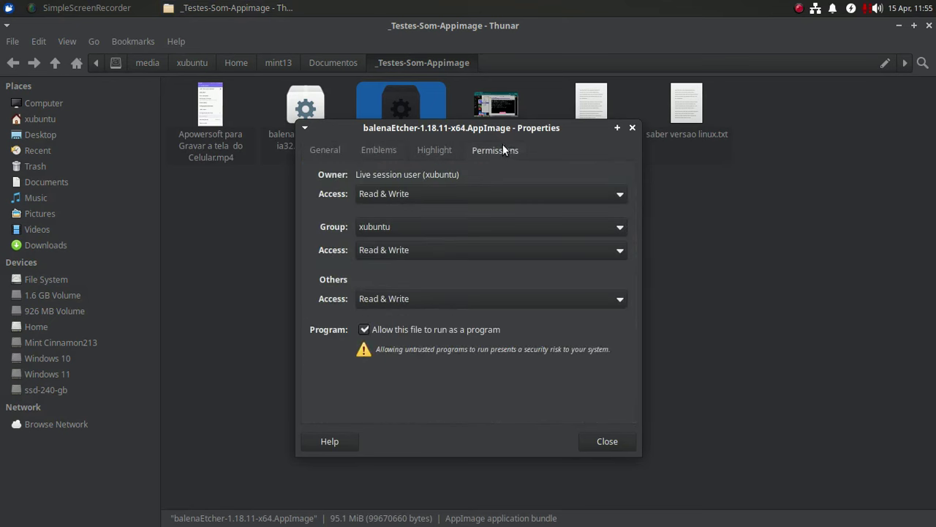
left_click(606, 443)
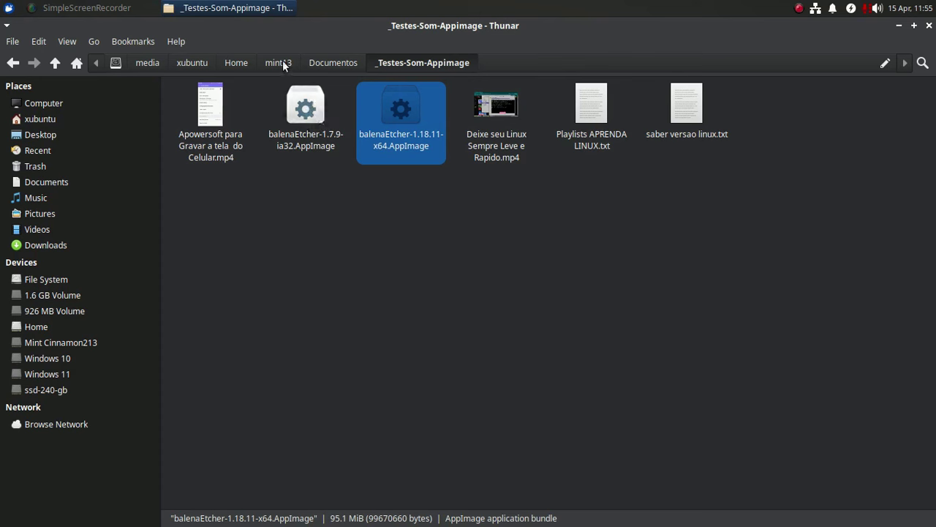
Step: Run the Shotcut AppImage from the Varios folder in Documentos, and close both Shotcut and the file manager
left_click(347, 63)
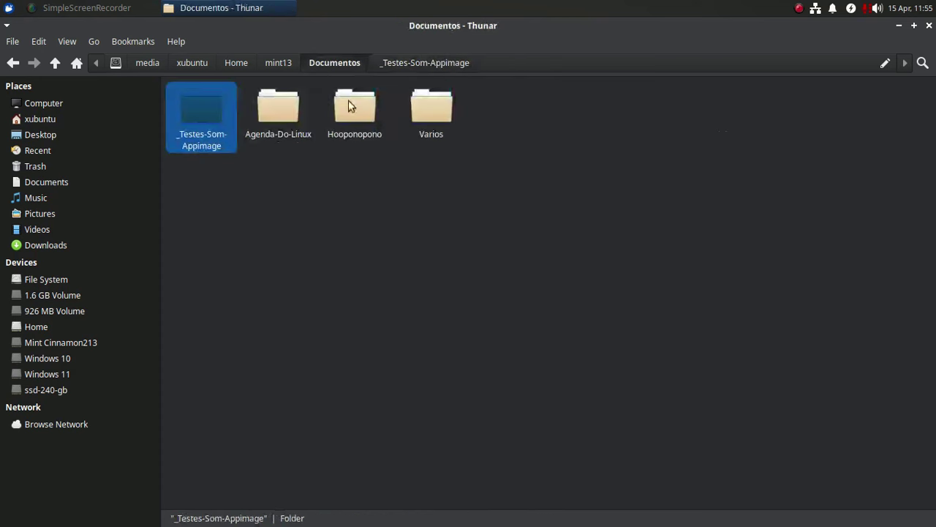
double_click(428, 111)
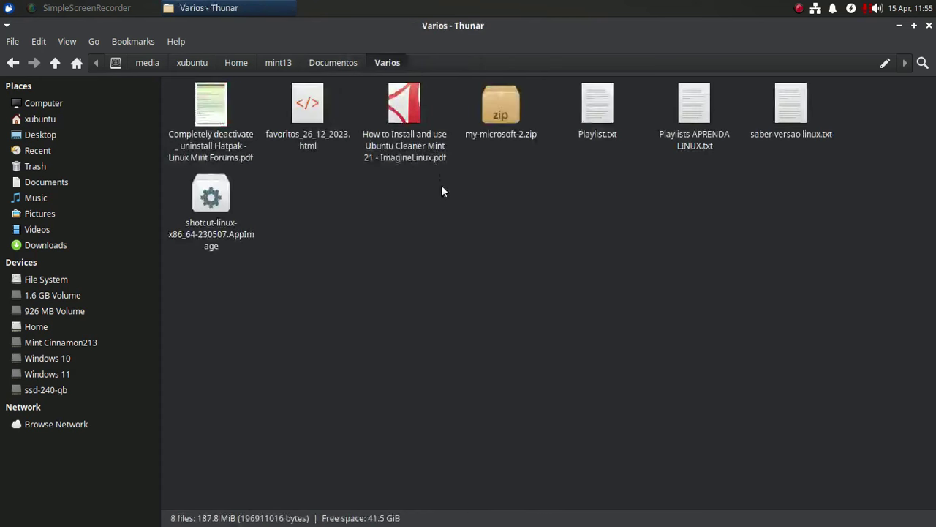
right_click(210, 208)
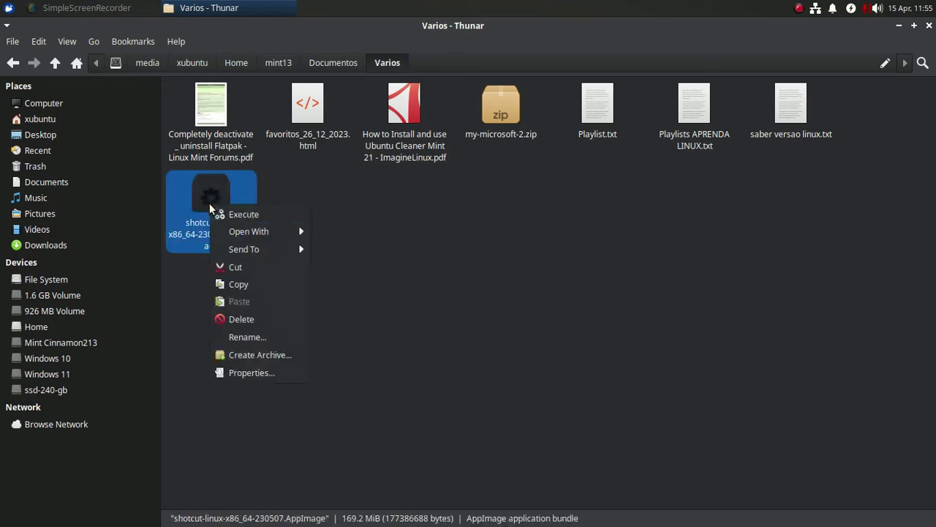
left_click(231, 213)
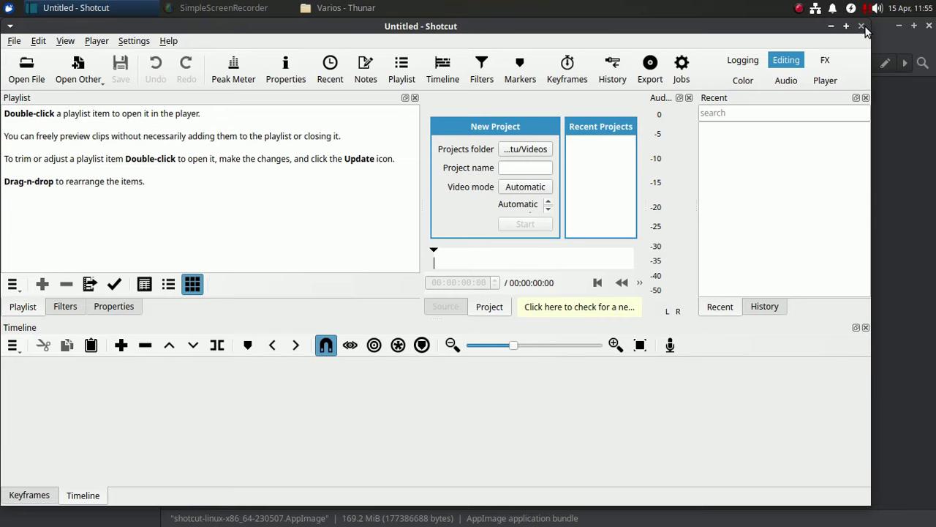
left_click(863, 26)
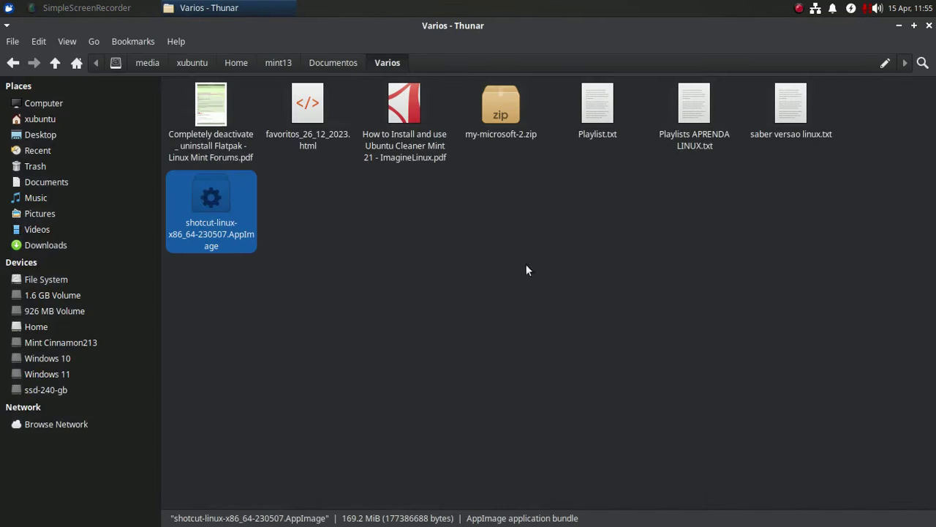
left_click(930, 27)
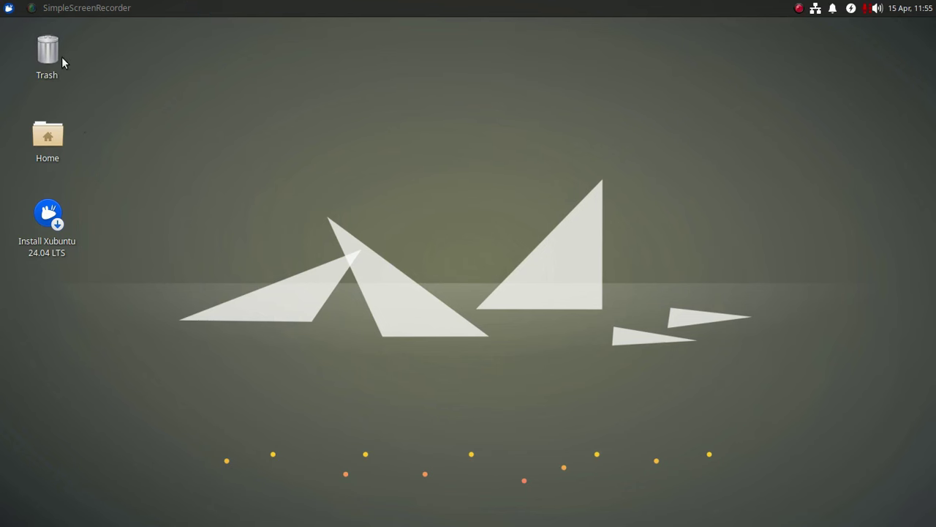
Step: Launch Firefox Web Browser from the Internet category of the installed applications
left_click(9, 8)
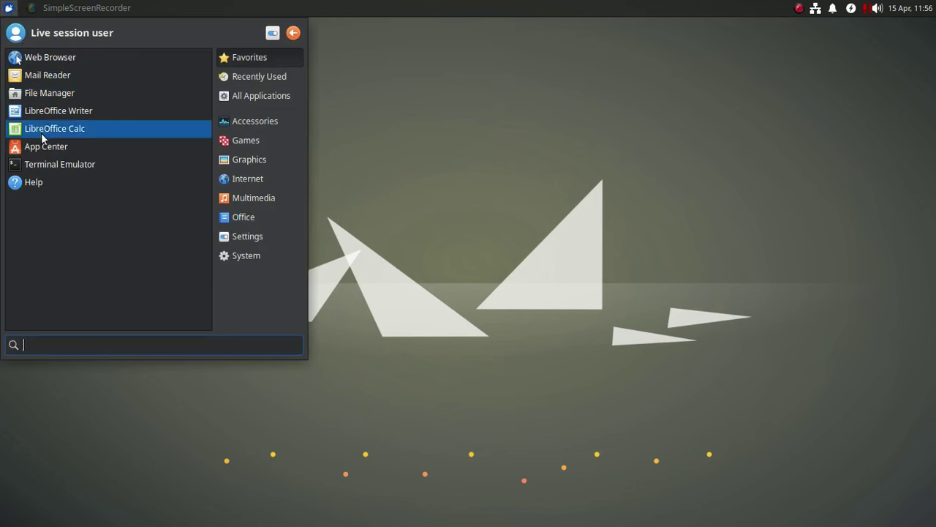
left_click(252, 178)
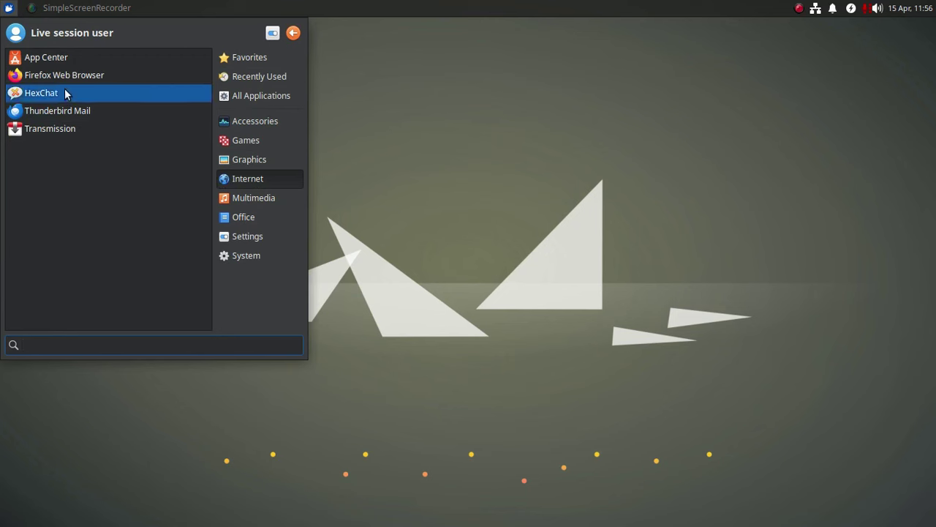
left_click(84, 75)
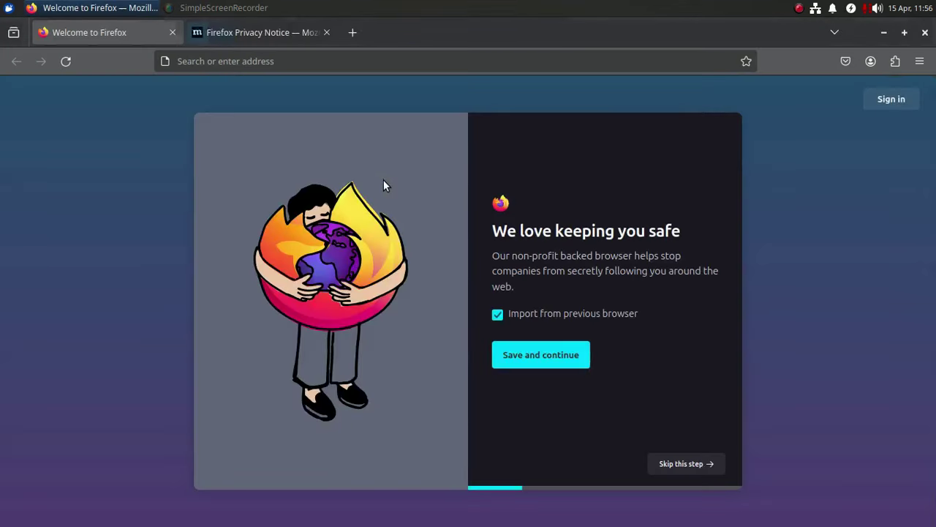
Step: Open YouTube in a new browser tab and play a video from its Shorts section
left_click(353, 32)
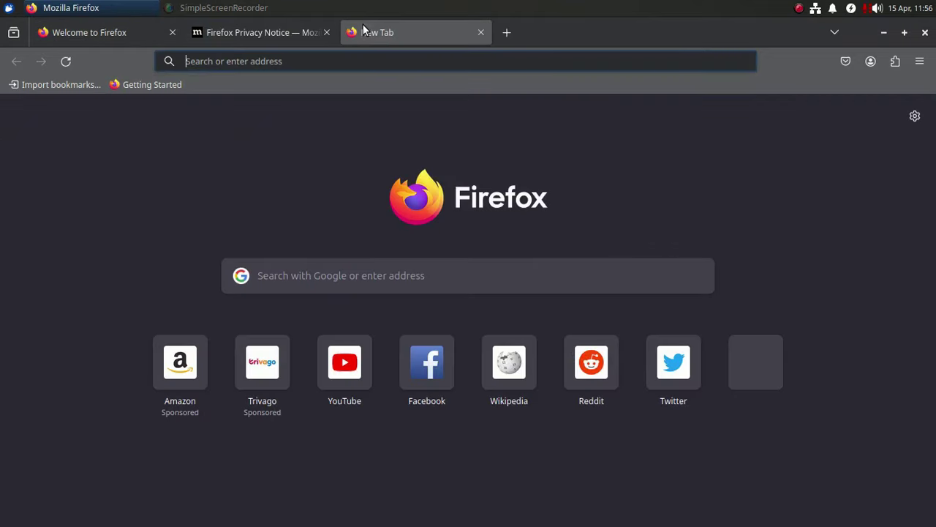
left_click(346, 379)
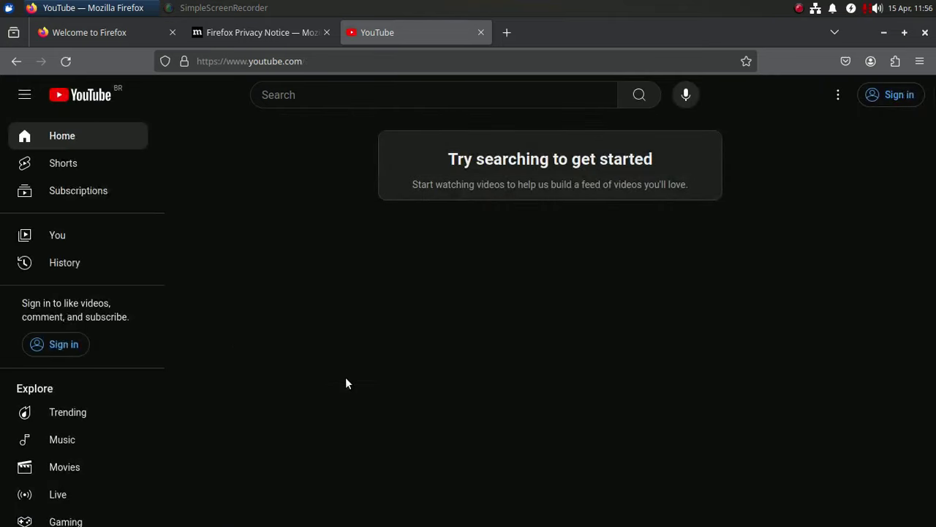
left_click(81, 170)
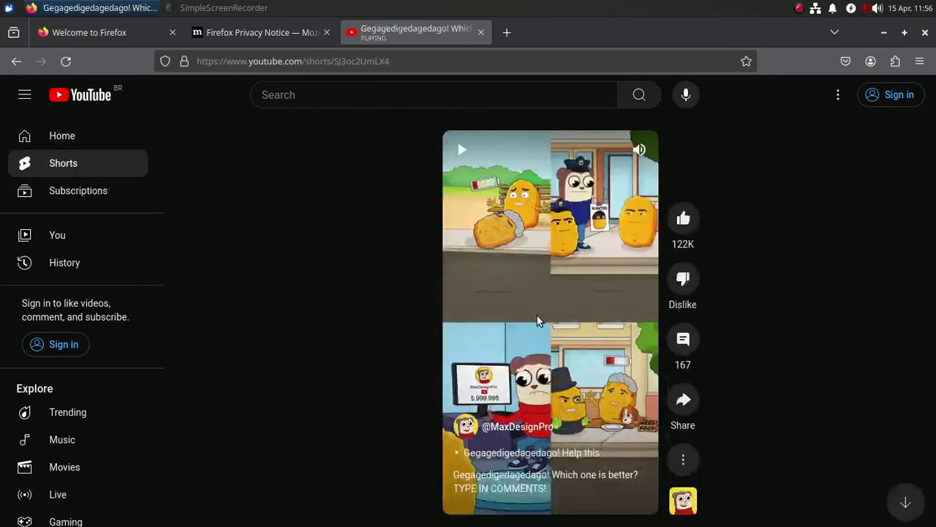
Step: Search for distrowatch in another new tab and open the DistroWatch website from the results
left_click(506, 33)
left_click(429, 284)
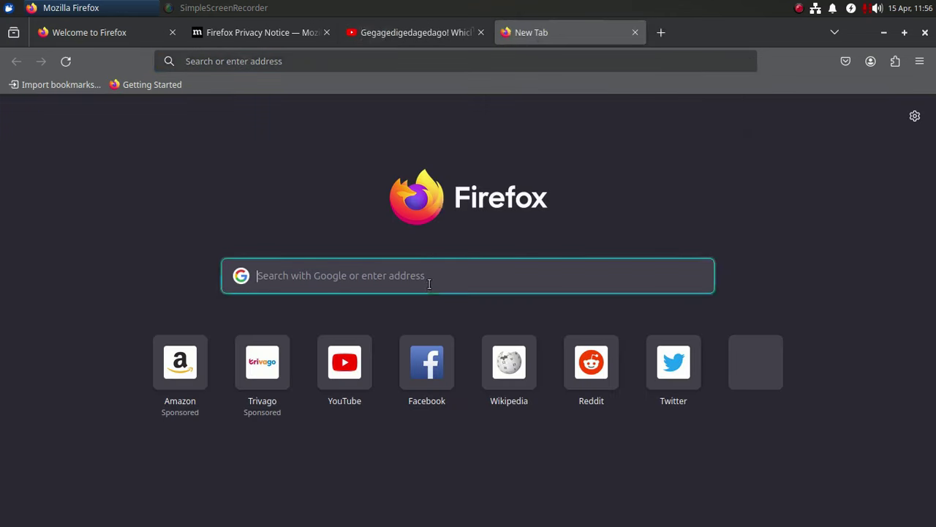
type("distrowatc")
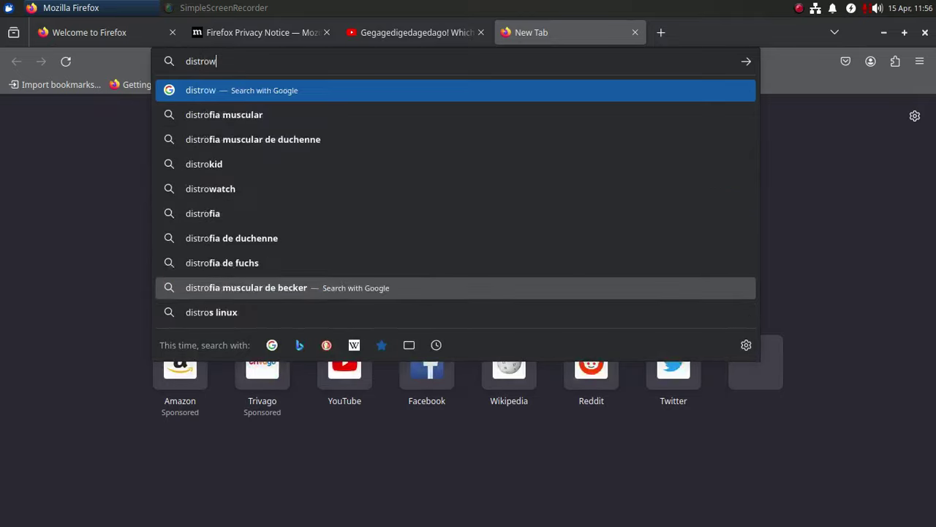
type("h")
key("Return")
left_click(219, 247)
Step: Read the Ubuntu 24.04 Beta announcement, highlighting its "maintenance until April 2029" passage, and close the browser
scroll(270, 270, "down", 10)
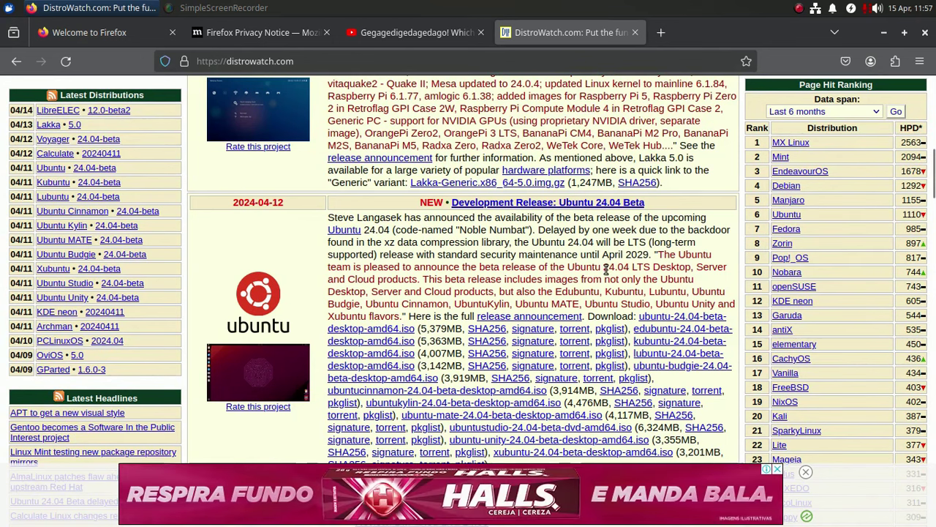
left_click_drag(650, 256, 527, 257)
scroll(527, 260, "down", 3)
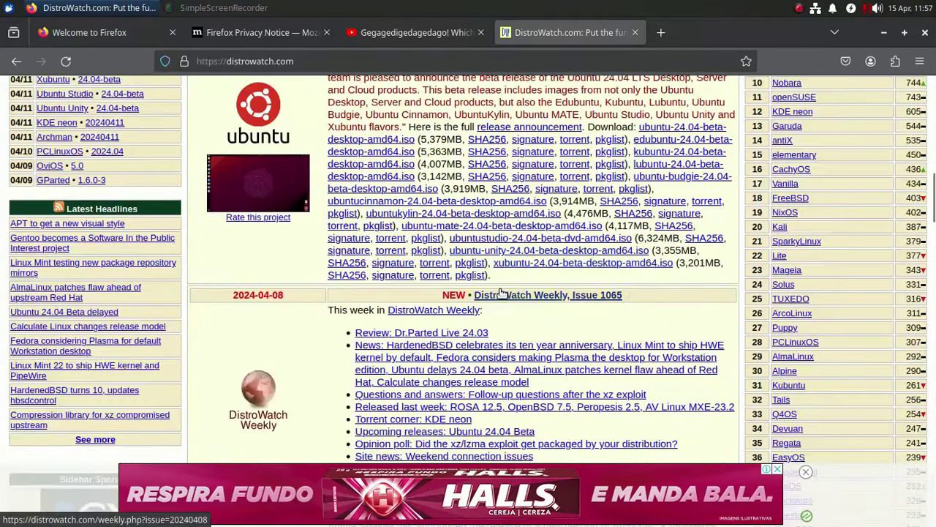
scroll(497, 279, "up", 2)
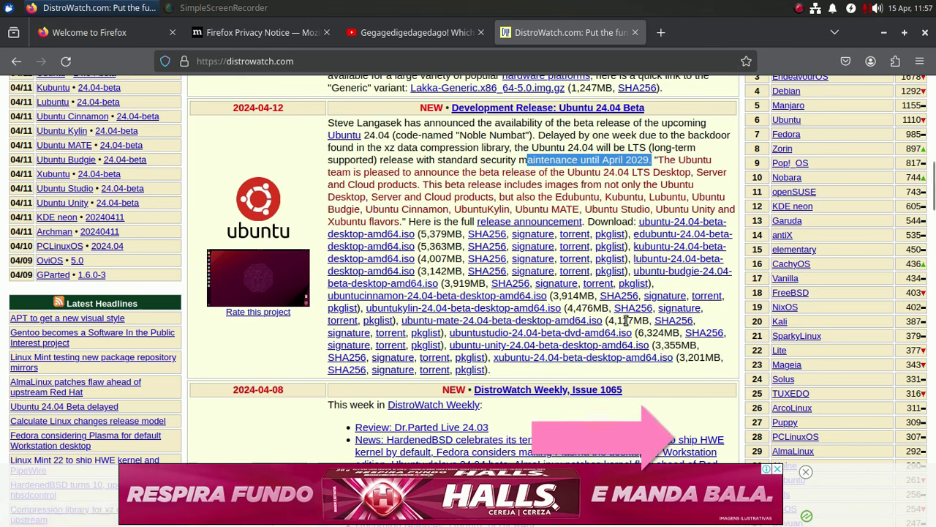
left_click(926, 32)
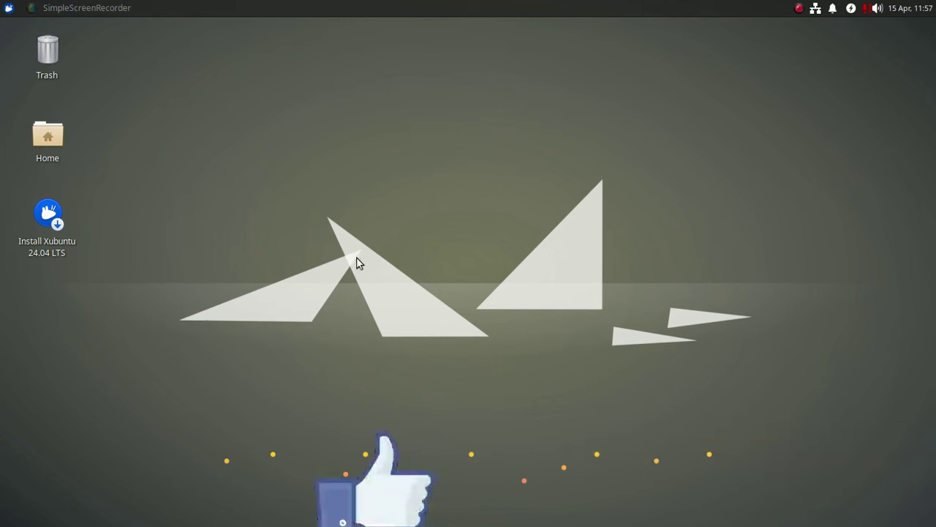
Step: Launch the Xubuntu 24.04 LTS installer from the desktop, set its language to Português do Brasil, and continue to the keyboard layout
right_click(52, 221)
left_click(103, 233)
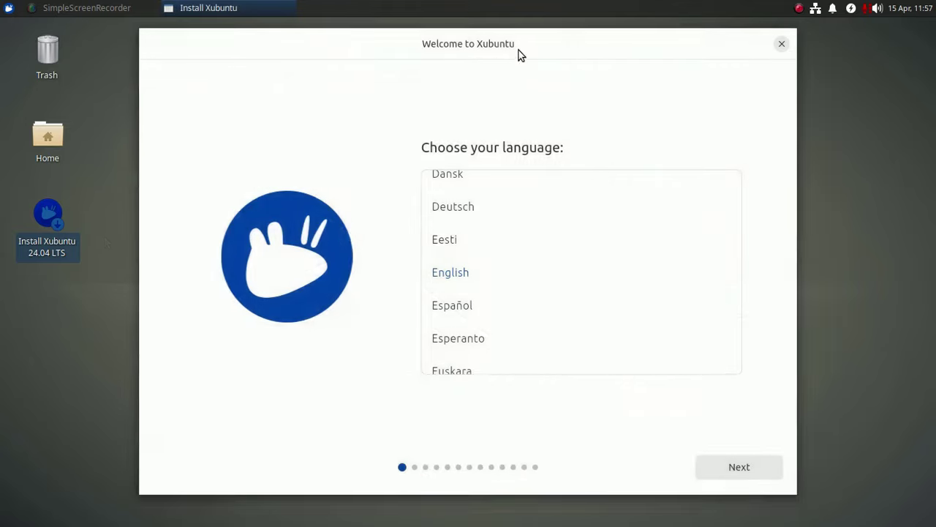
left_click_drag(518, 52, 387, 53)
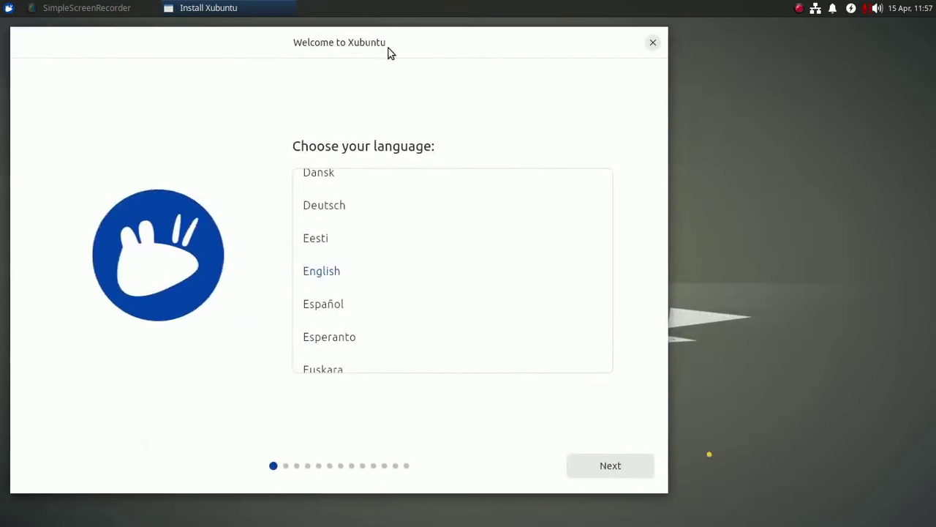
scroll(447, 259, "down", 5)
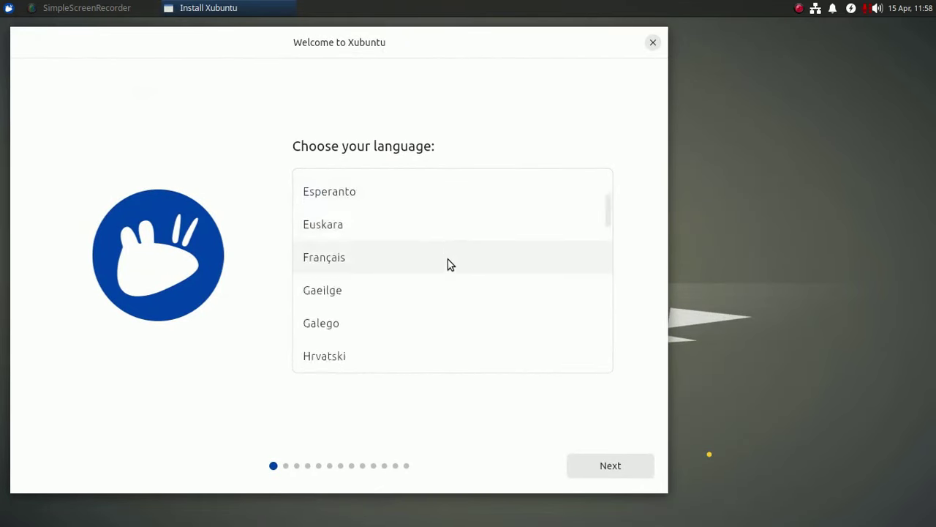
scroll(447, 266, "down", 3)
scroll(450, 265, "down", 2)
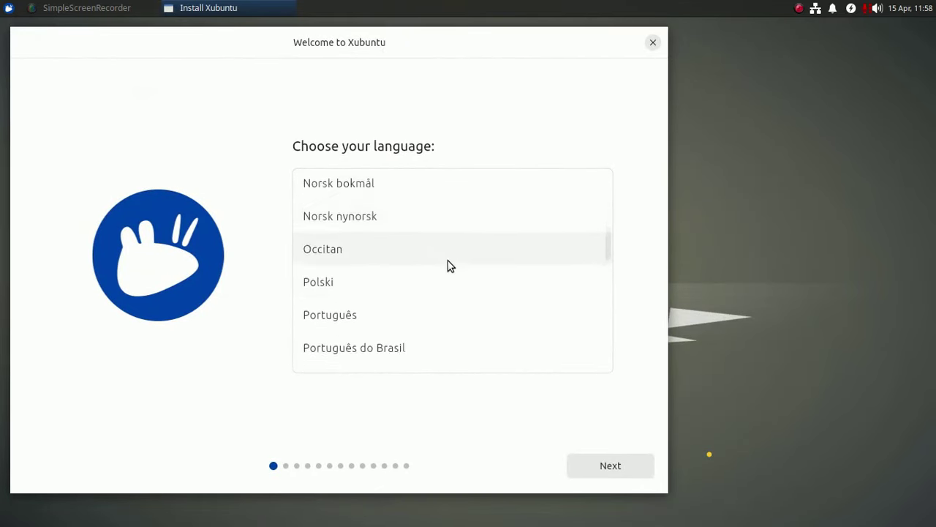
left_click(394, 311)
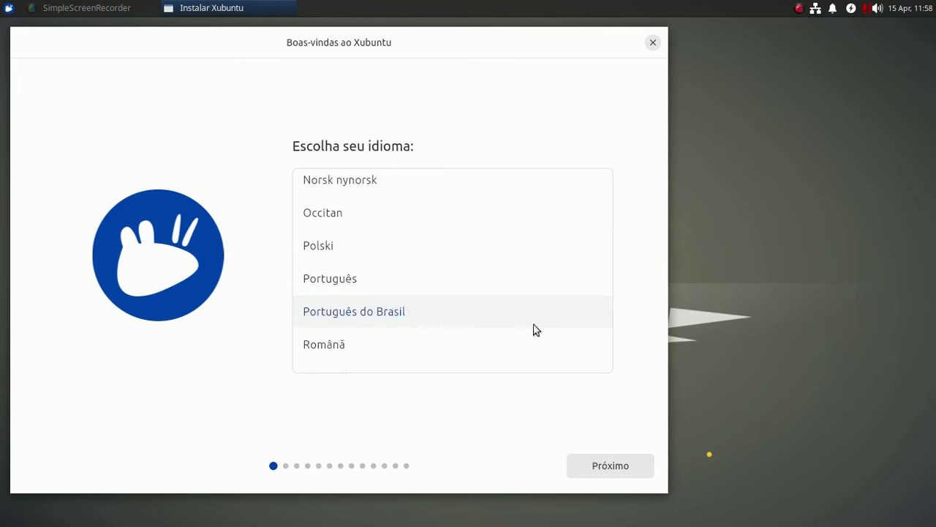
left_click(610, 468)
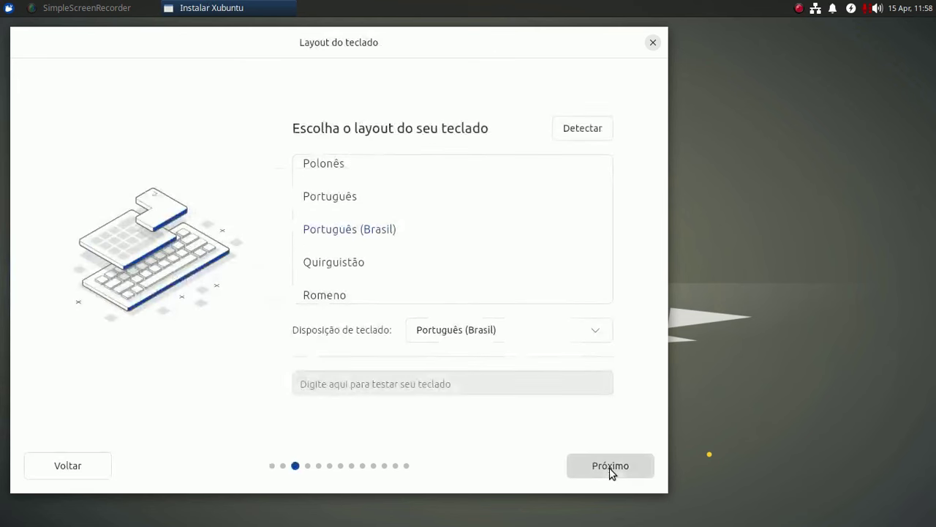
Step: Test the Português (Brasil) keyboard layout with ";;;;" and continue to the network connection settings
left_click(382, 385)
type(";;;;")
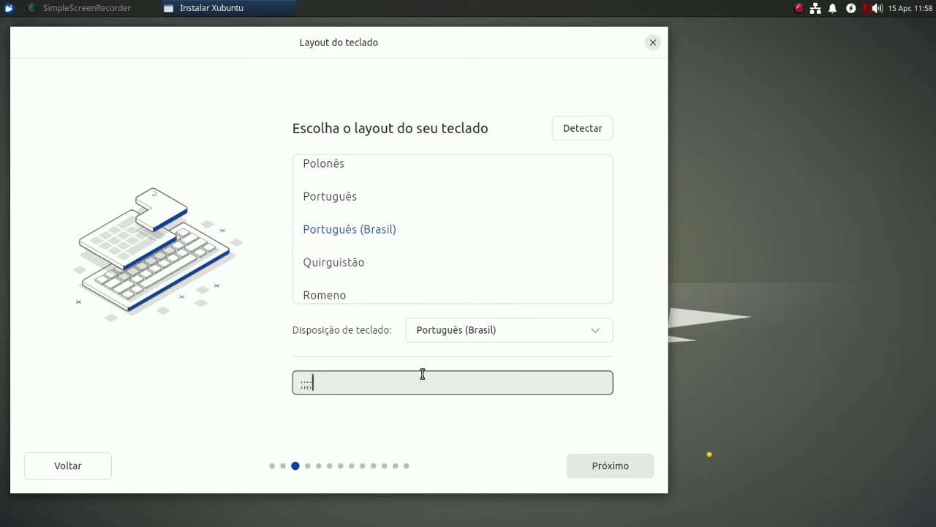
left_click(598, 466)
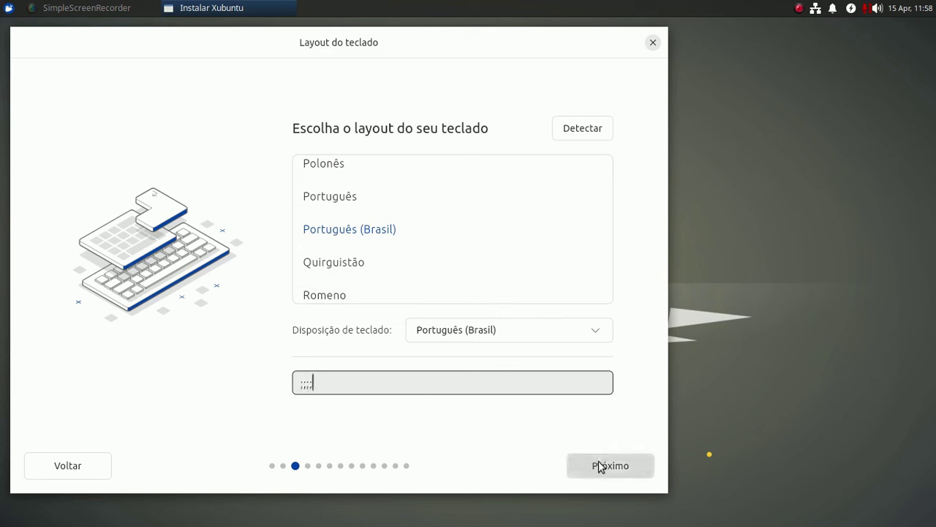
left_click(598, 465)
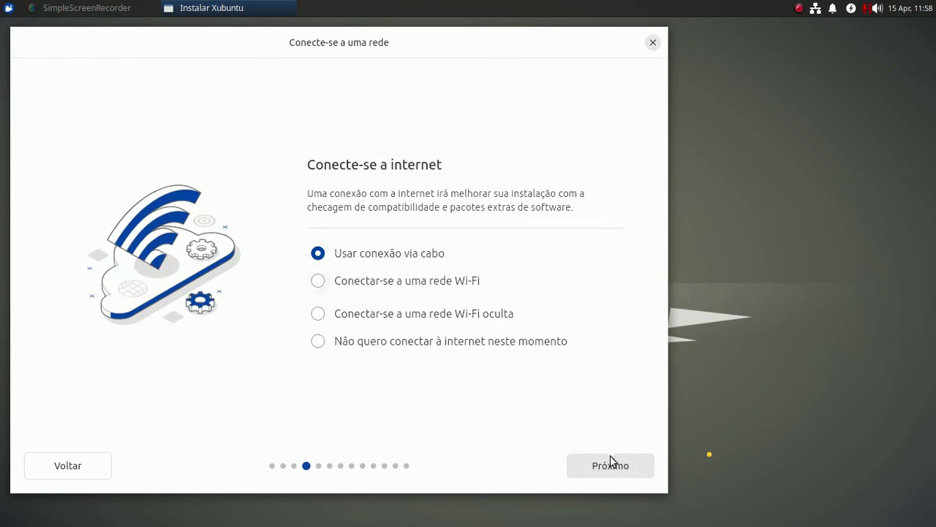
Step: Accept the wired connection, interactive installation and full Xubuntu Desktop, leaving both proprietary software options unselected
left_click(611, 465)
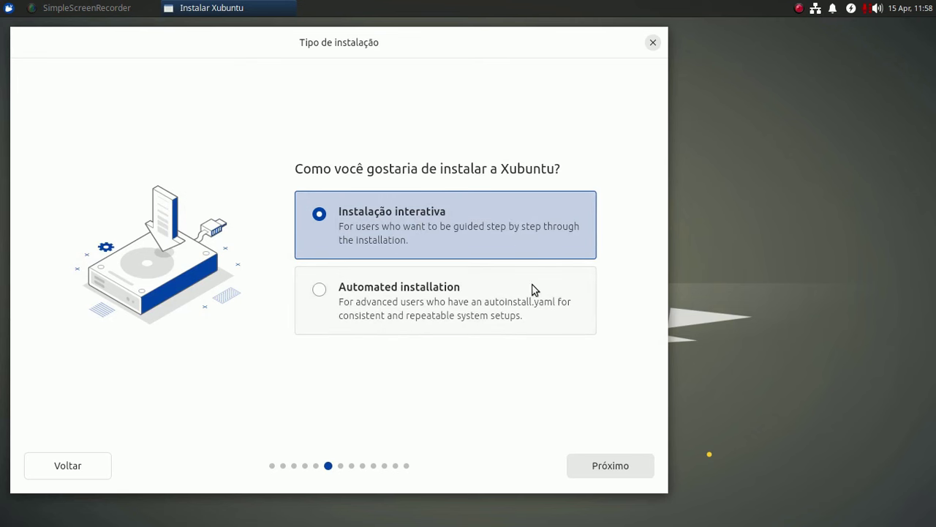
left_click(619, 475)
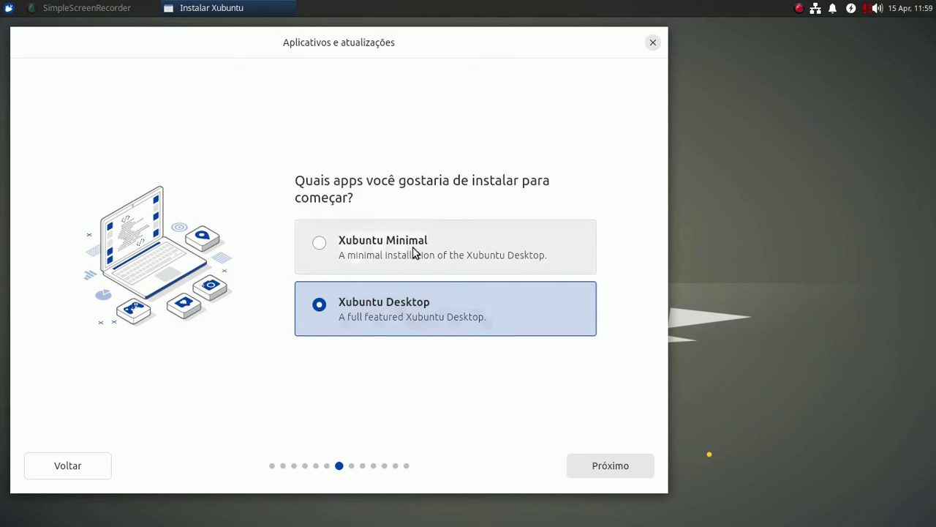
left_click(603, 467)
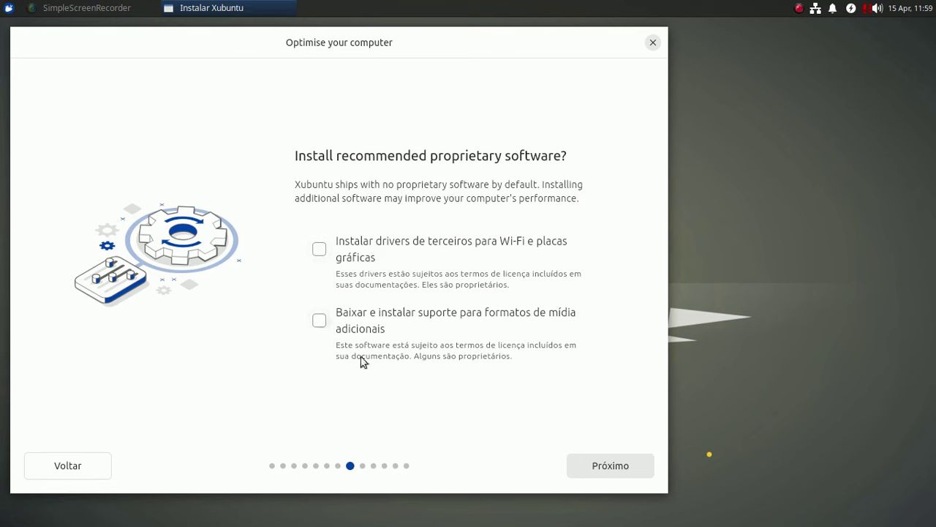
left_click(602, 463)
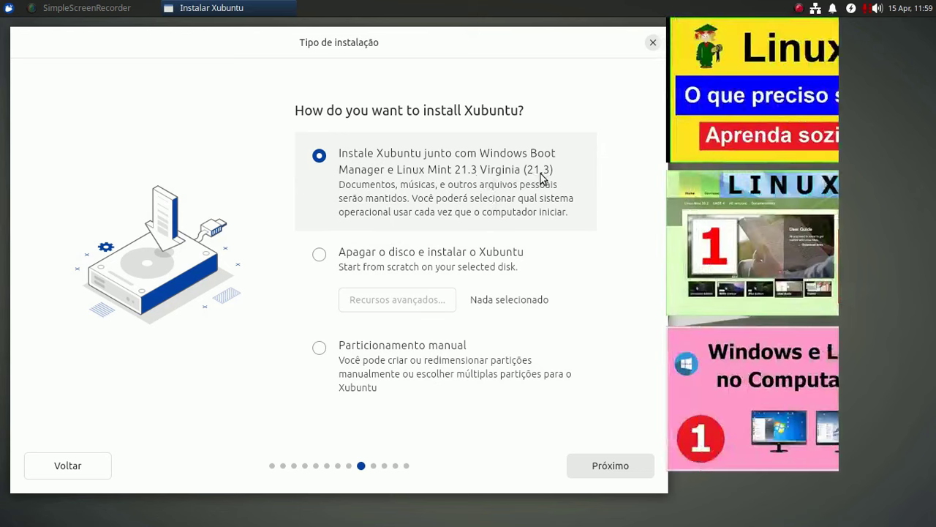
Step: Try the erase-disk installation type, settle on manual partitioning instead, and continue to the partition table
left_click(319, 254)
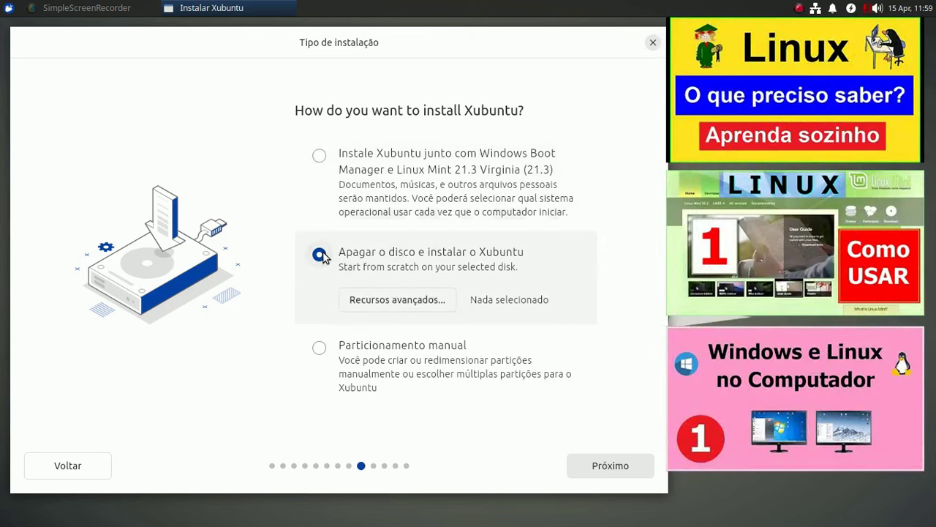
left_click(319, 347)
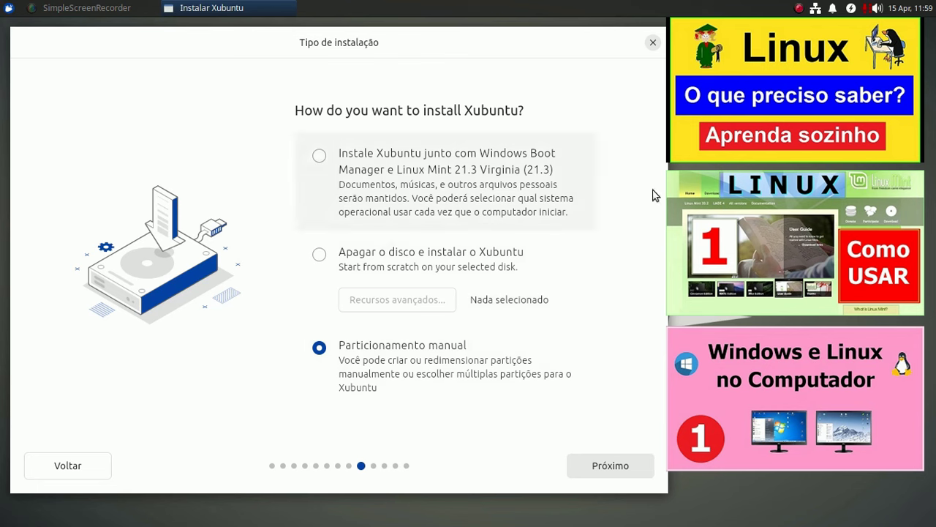
left_click(626, 466)
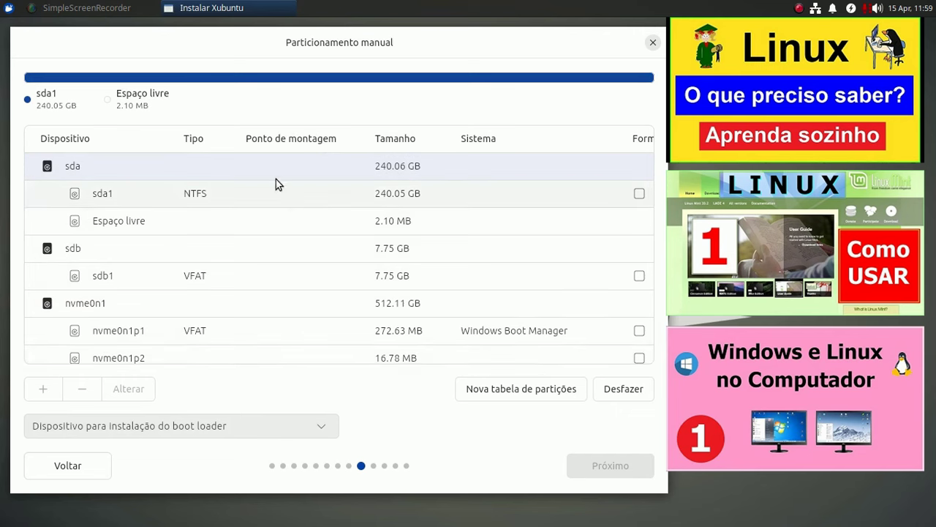
Step: Examine the disks and partitions in the manual partitioning list, and close the installer
scroll(299, 298, "down", 1)
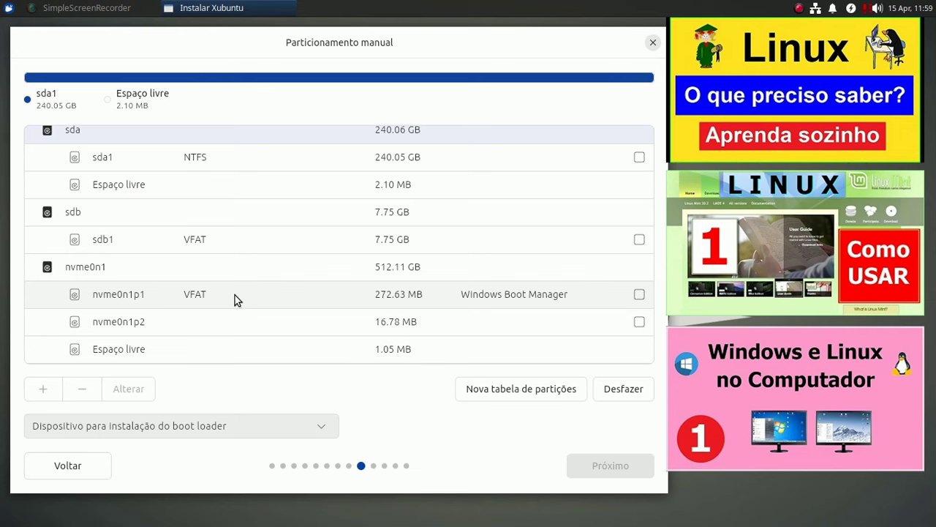
scroll(123, 210, "down", 2)
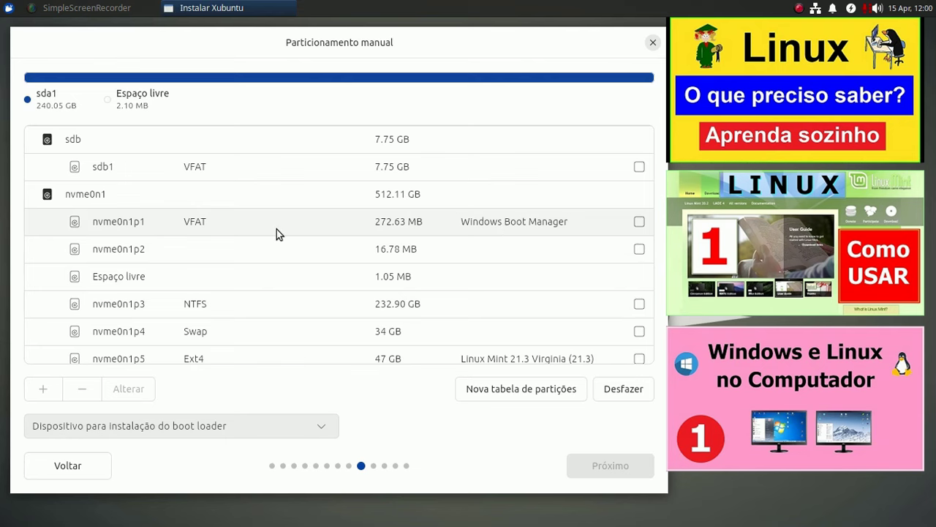
scroll(276, 229, "down", 2)
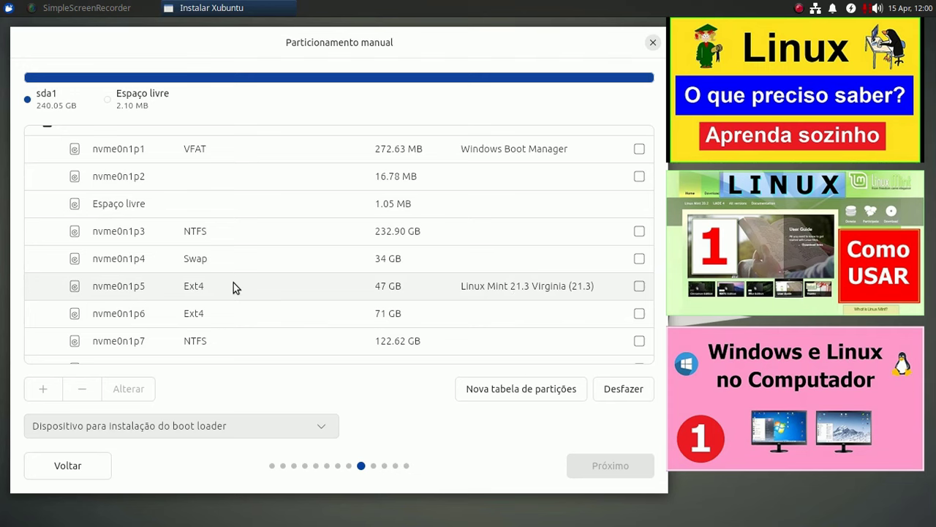
scroll(238, 289, "down", 1)
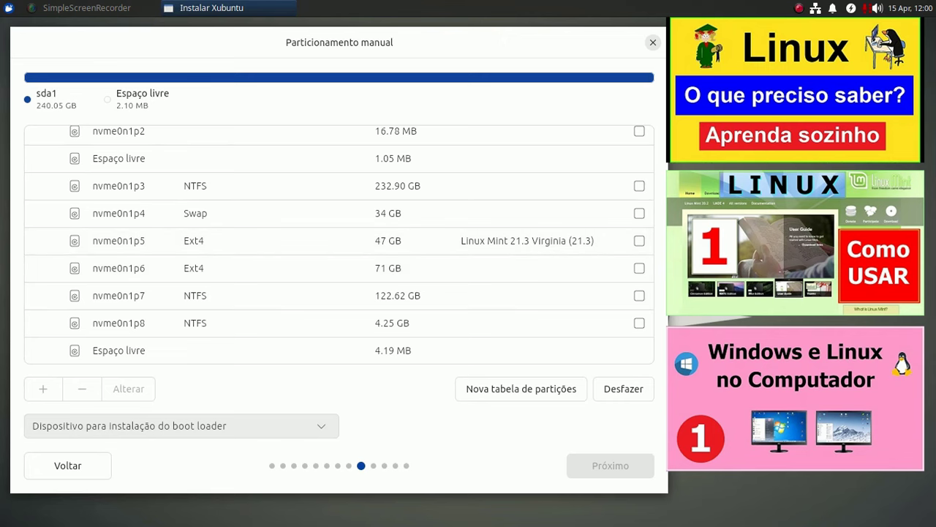
scroll(361, 265, "up", 5)
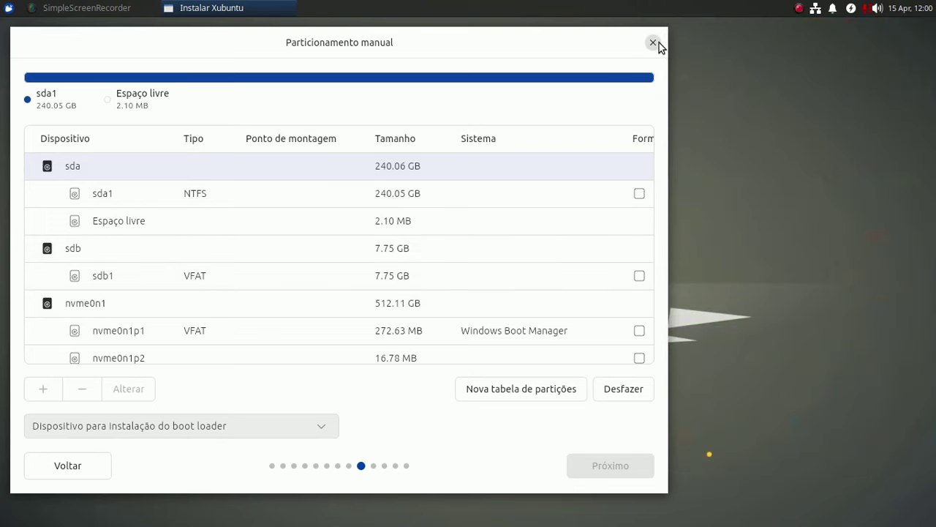
left_click(653, 43)
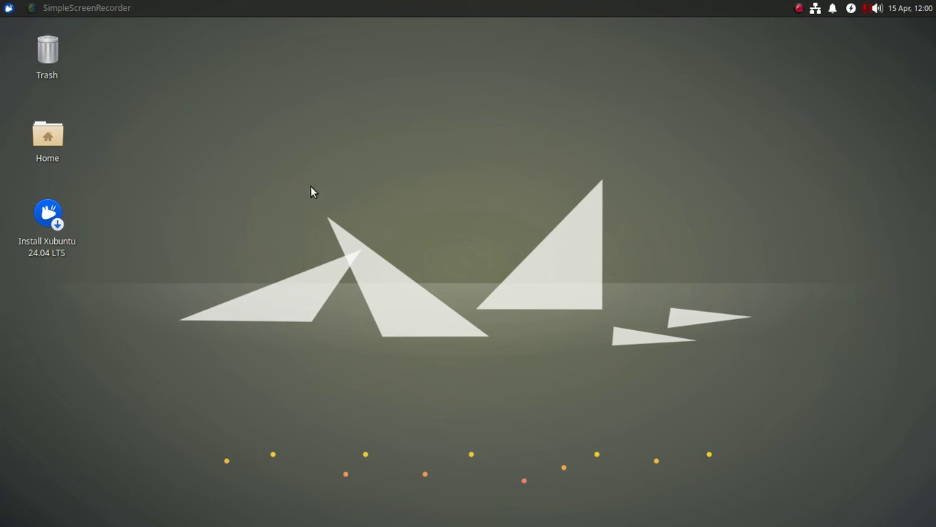
left_click(9, 9)
left_click(9, 9)
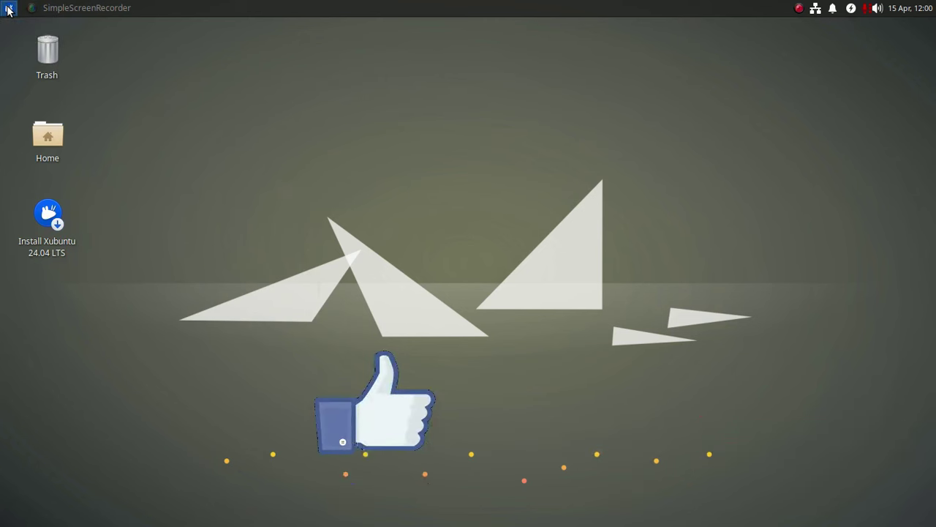
left_click(800, 8)
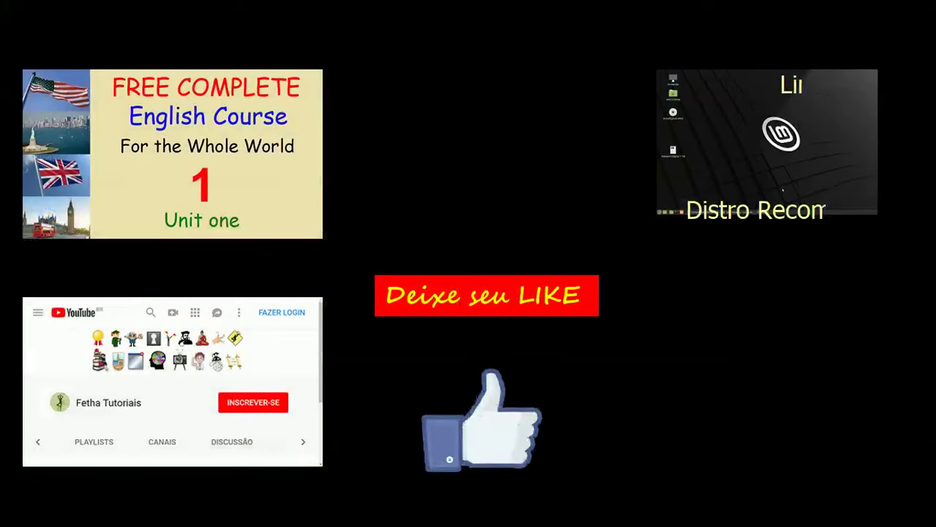